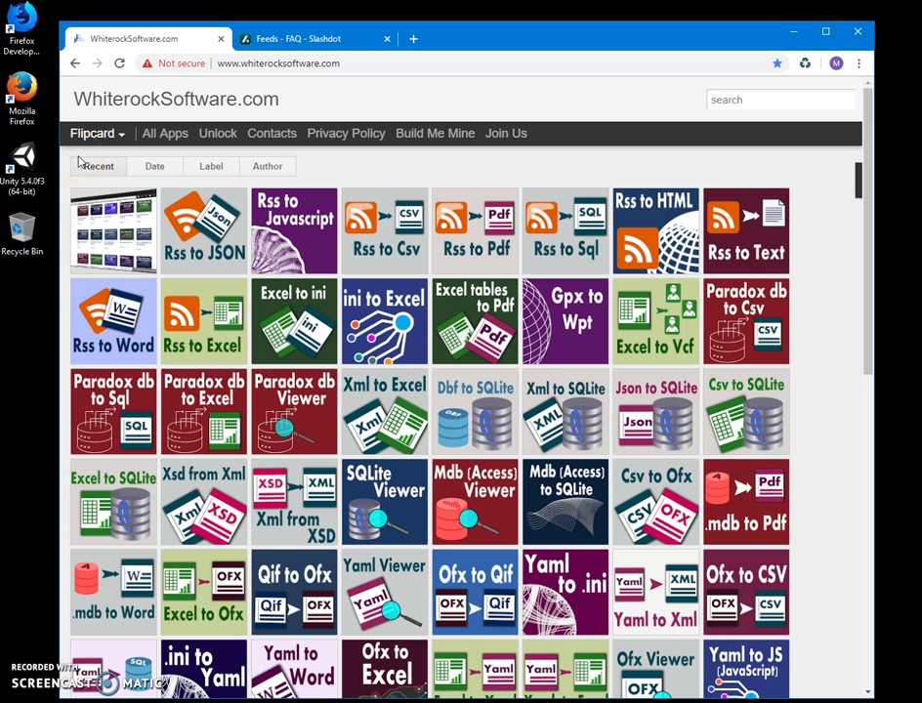
Search the WhiterockSoftware.com apps for 'rss'
{"action": "left_click", "coordinate": [732, 102]}
{"action": "type", "text": "rss"}
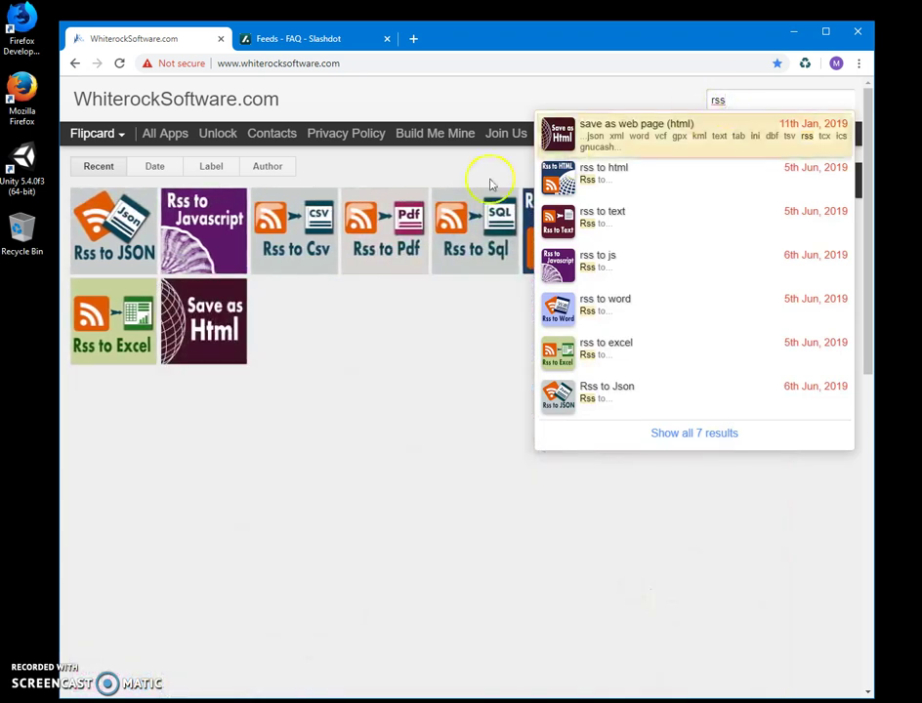
Open the Rss to Csv post, download its installer and open RsstoCsvSetup.zip
{"action": "left_click", "coordinate": [301, 237]}
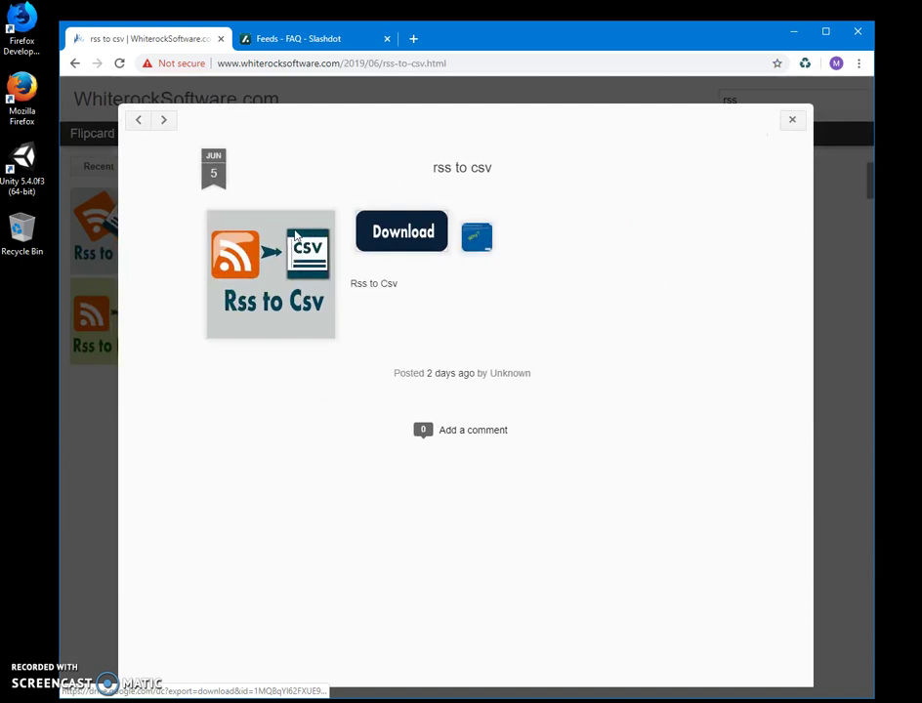
{"action": "left_click", "coordinate": [377, 230]}
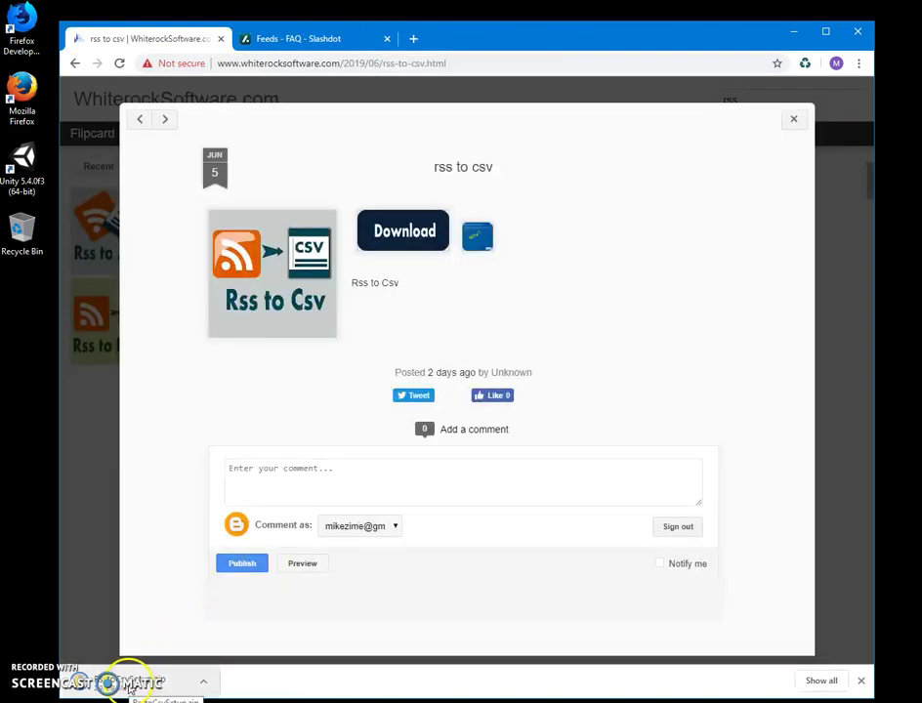
{"action": "left_click", "coordinate": [132, 685]}
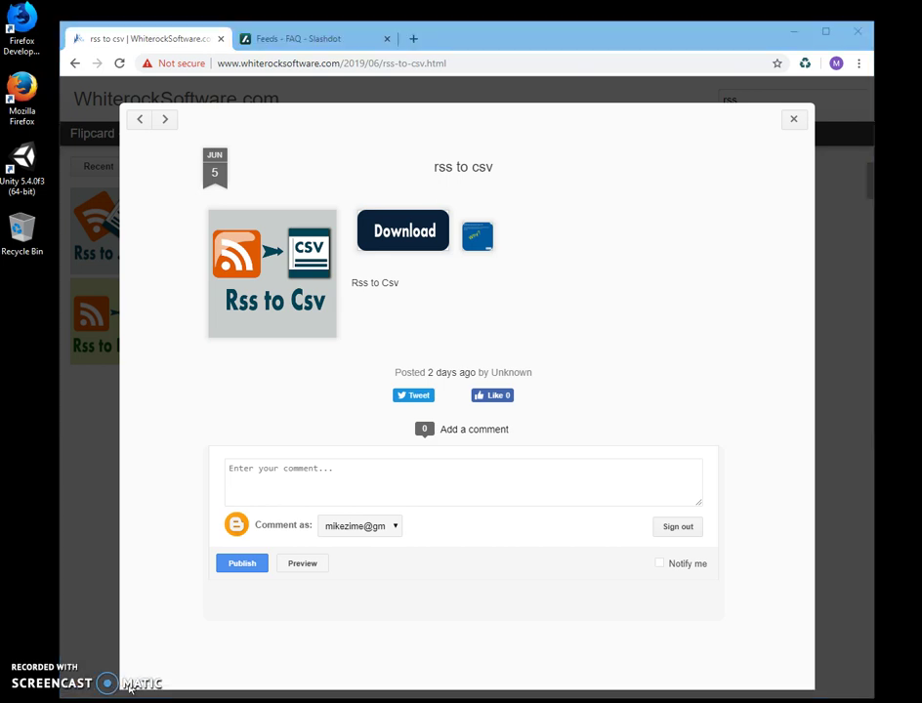
Run RsstoCsvSetup.msi past the SmartScreen warning and install RsstoCsv, approving the permission prompt
{"action": "double_click", "coordinate": [337, 178]}
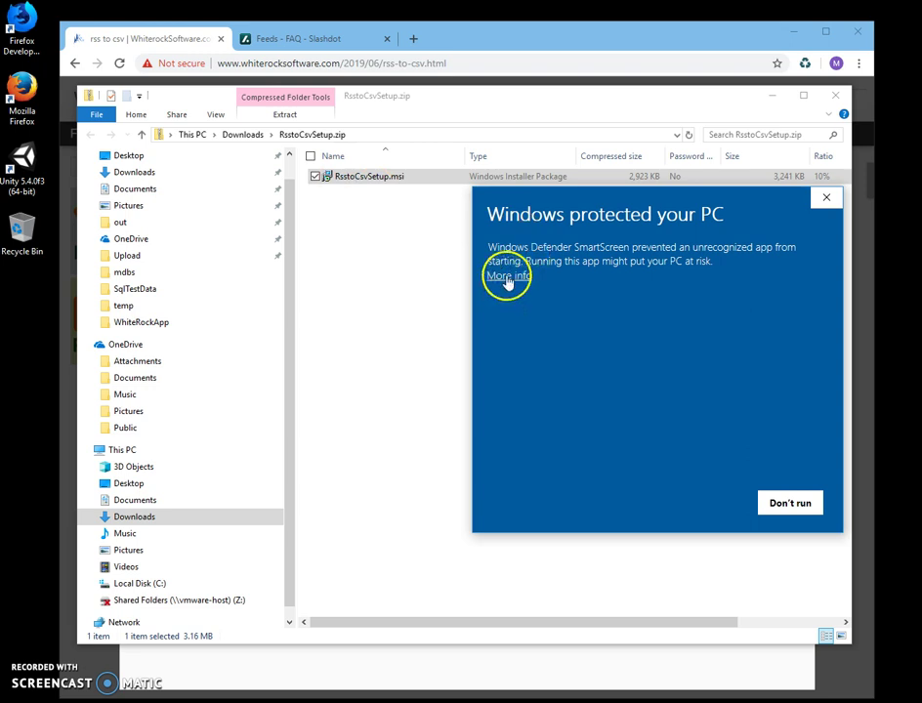
{"action": "left_click", "coordinate": [506, 276]}
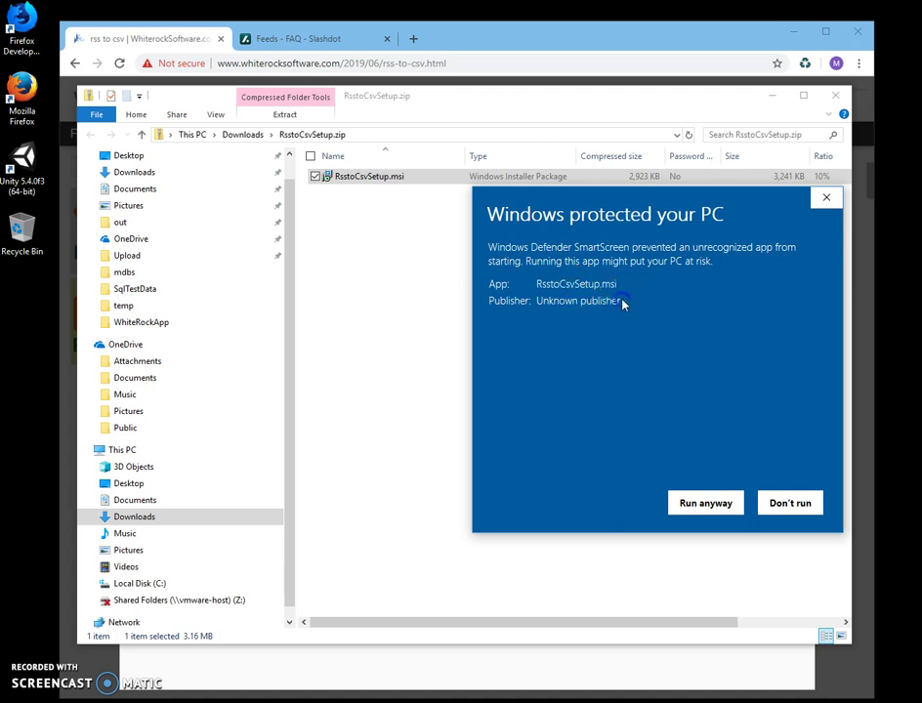
{"action": "left_click_drag", "start_coordinate": [622, 304], "coordinate": [491, 306]}
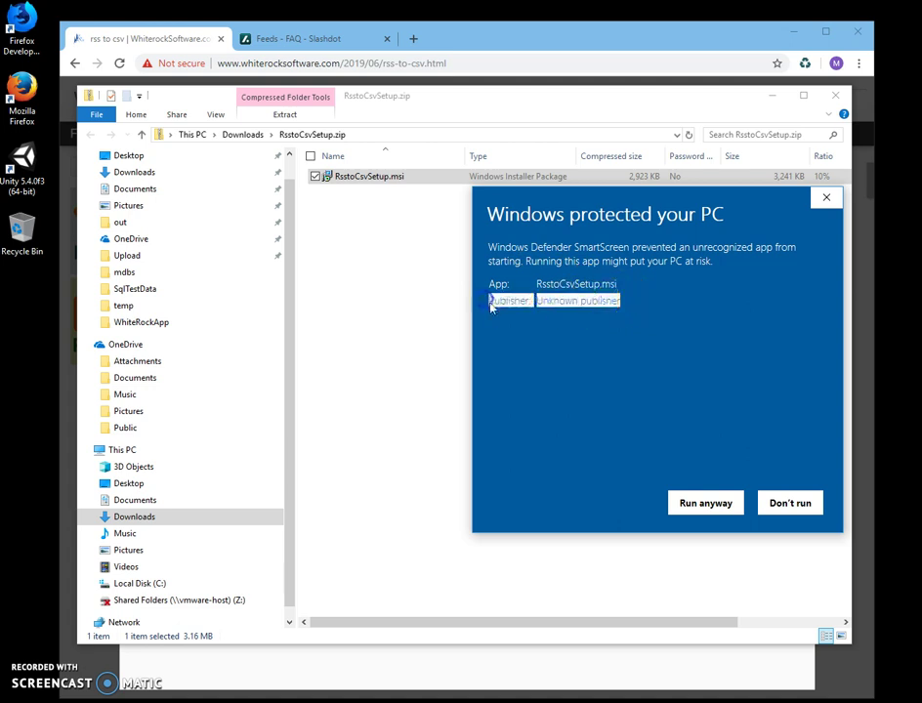
{"action": "left_click", "coordinate": [686, 502]}
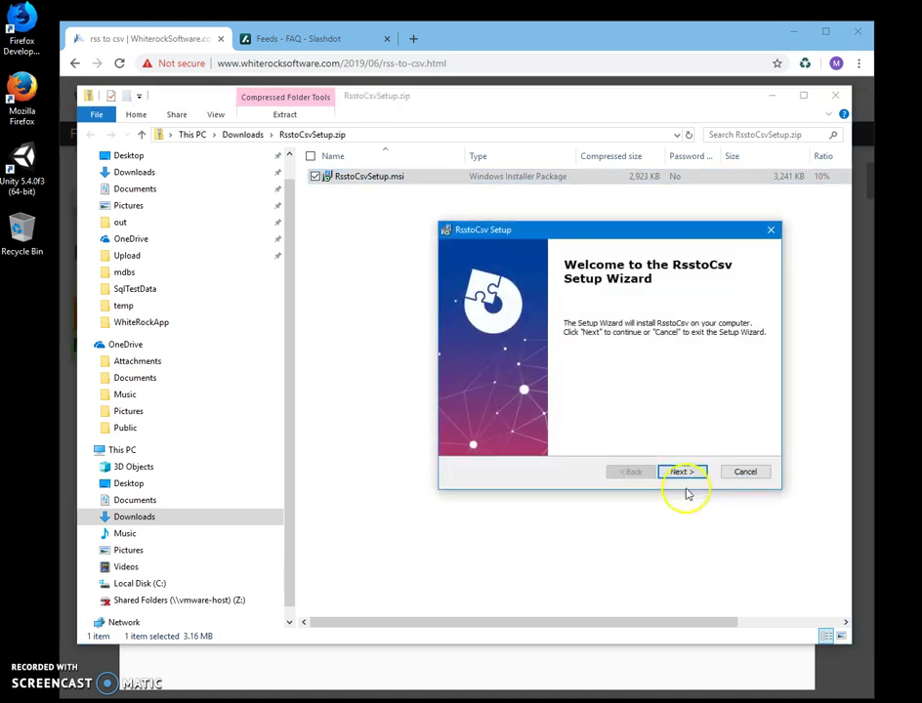
{"action": "left_click", "coordinate": [683, 470]}
{"action": "left_click", "coordinate": [686, 472]}
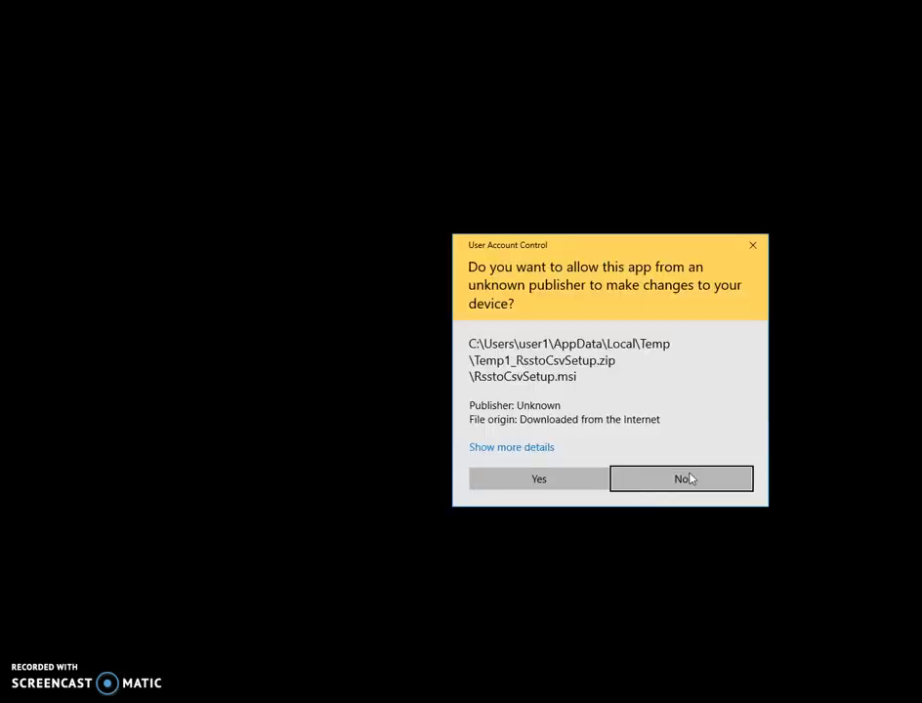
{"action": "left_click", "coordinate": [545, 486]}
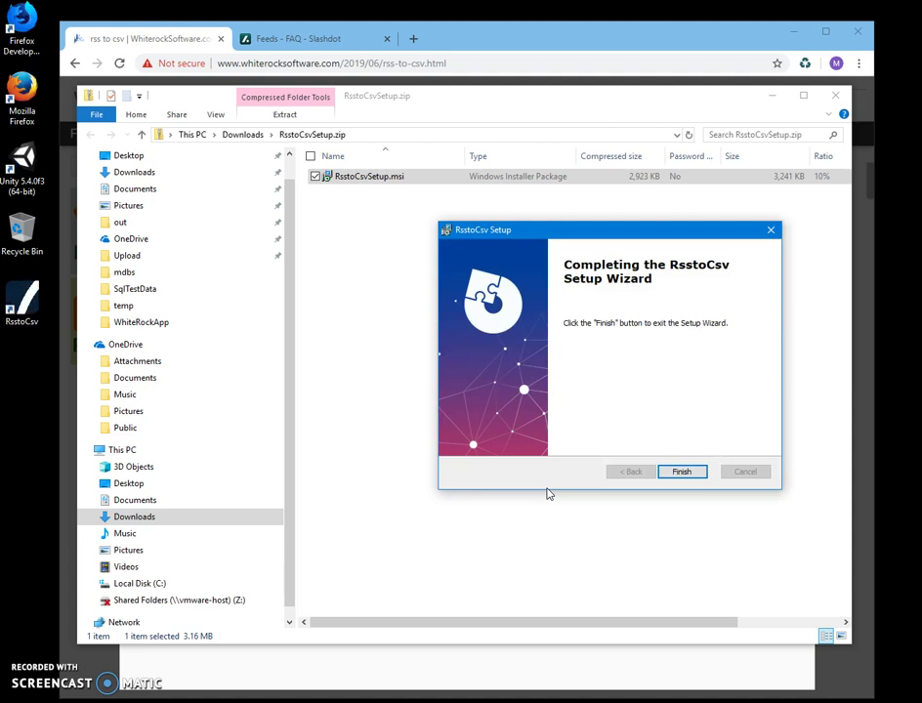
Finish setup, close Explorer, minimize Chrome and launch Rss to Csv from its desktop shortcut
{"action": "left_click", "coordinate": [682, 472]}
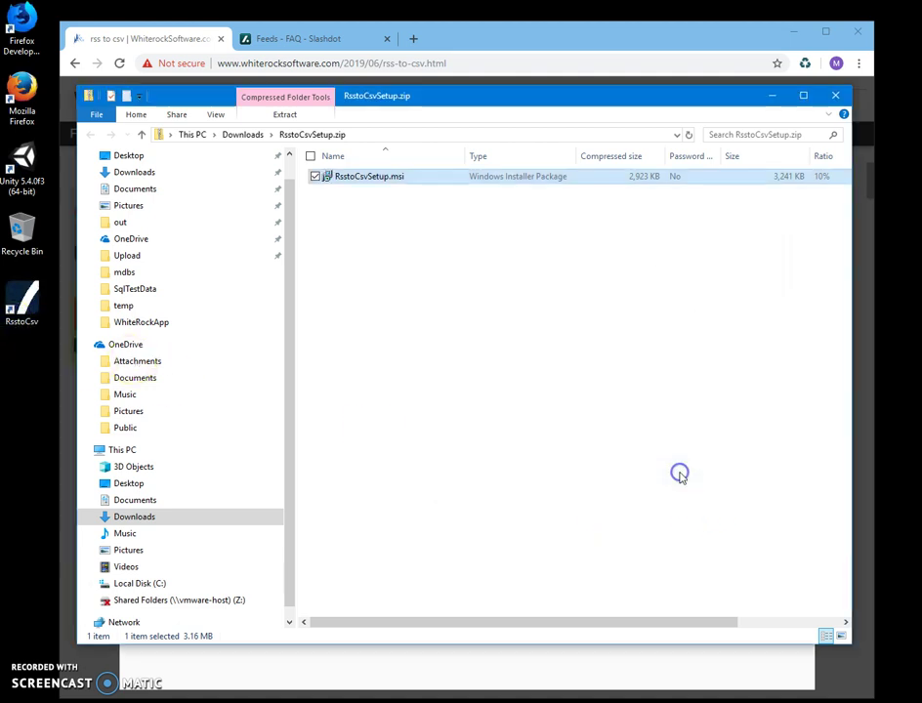
{"action": "left_click", "coordinate": [835, 95]}
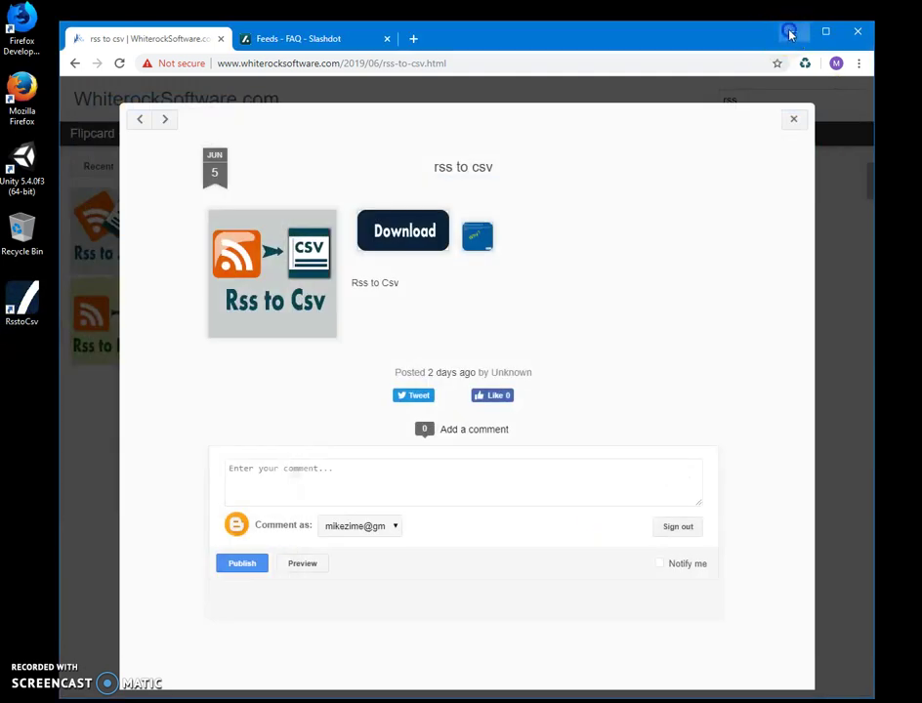
{"action": "left_click", "coordinate": [791, 32]}
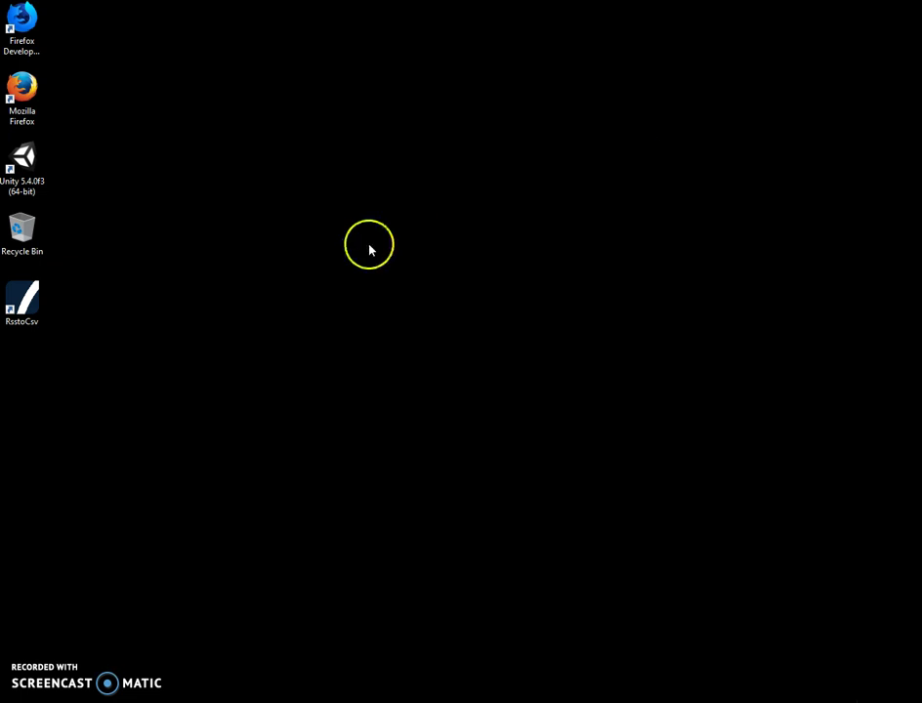
{"action": "left_click", "coordinate": [47, 310]}
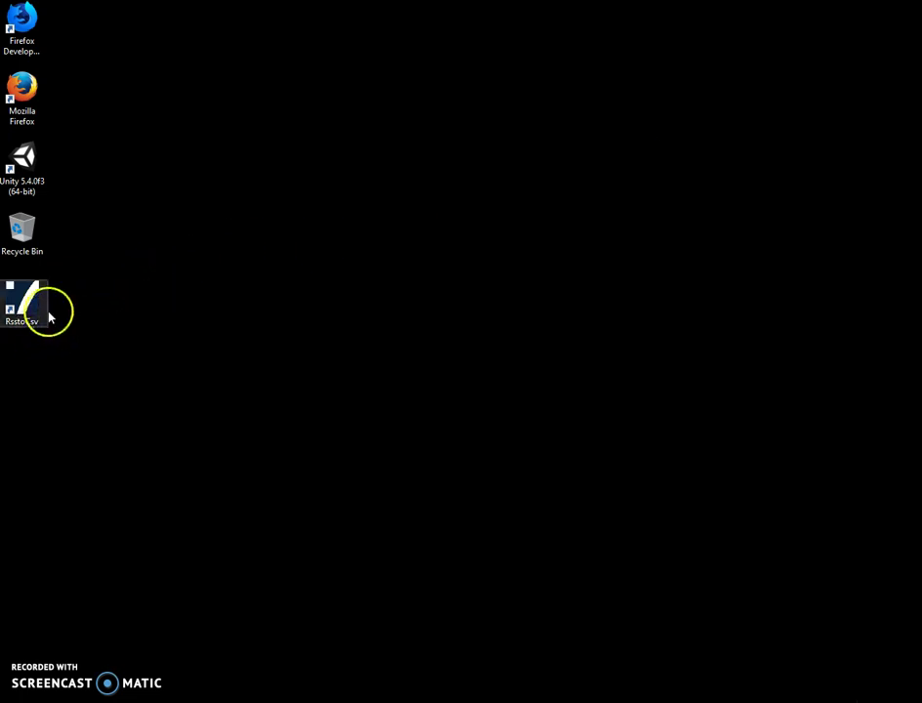
{"action": "double_click", "coordinate": [26, 306]}
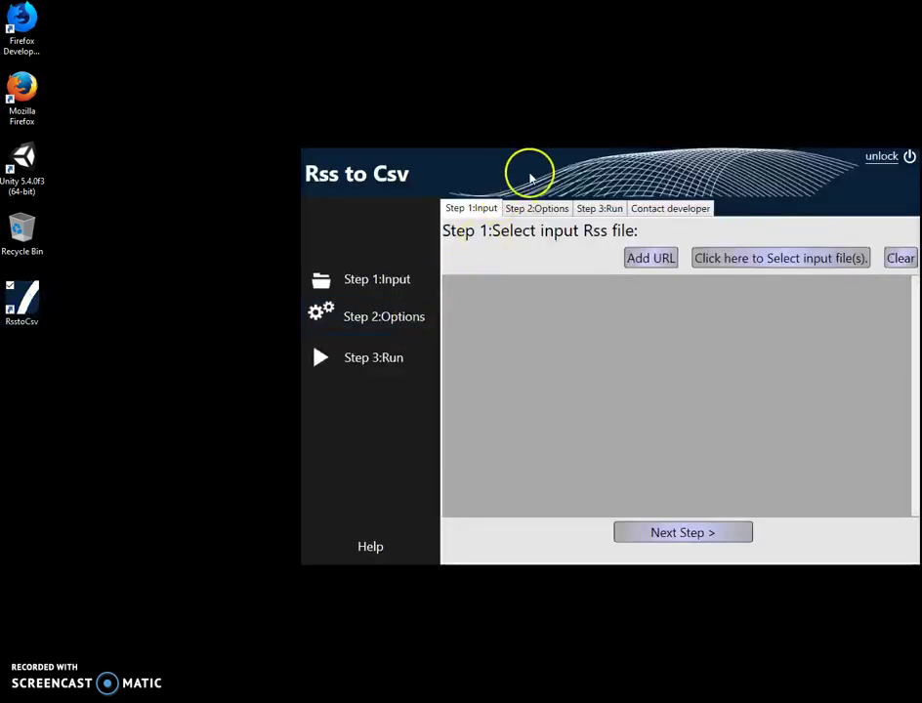
{"action": "left_click_drag", "start_coordinate": [531, 179], "coordinate": [383, 186]}
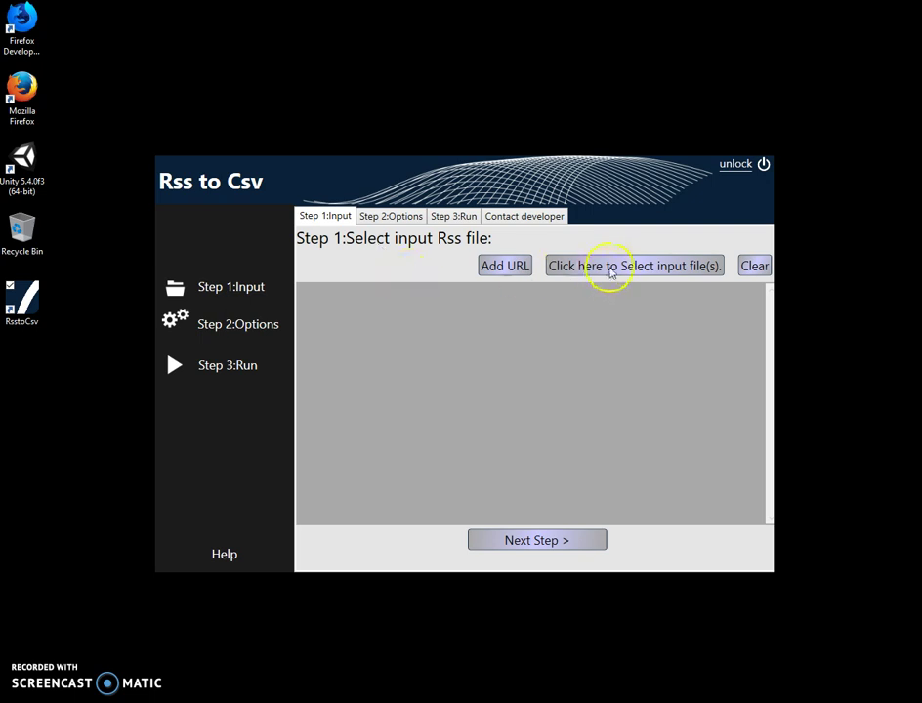
Try browsing for a local RSS file, then cancel and dismiss the missing-input message
{"action": "left_click", "coordinate": [611, 266]}
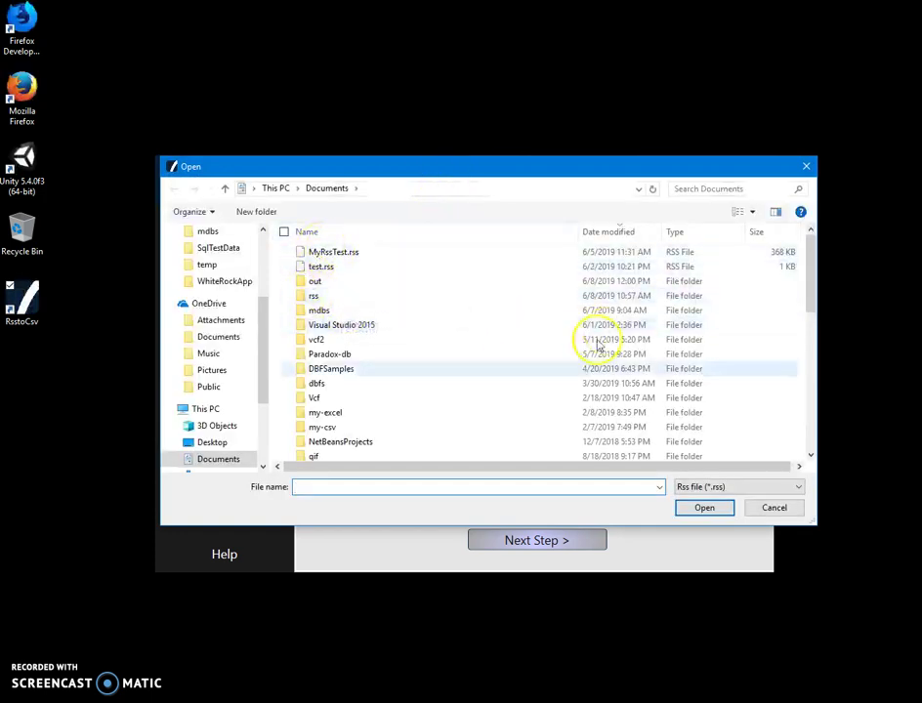
{"action": "left_click", "coordinate": [806, 167]}
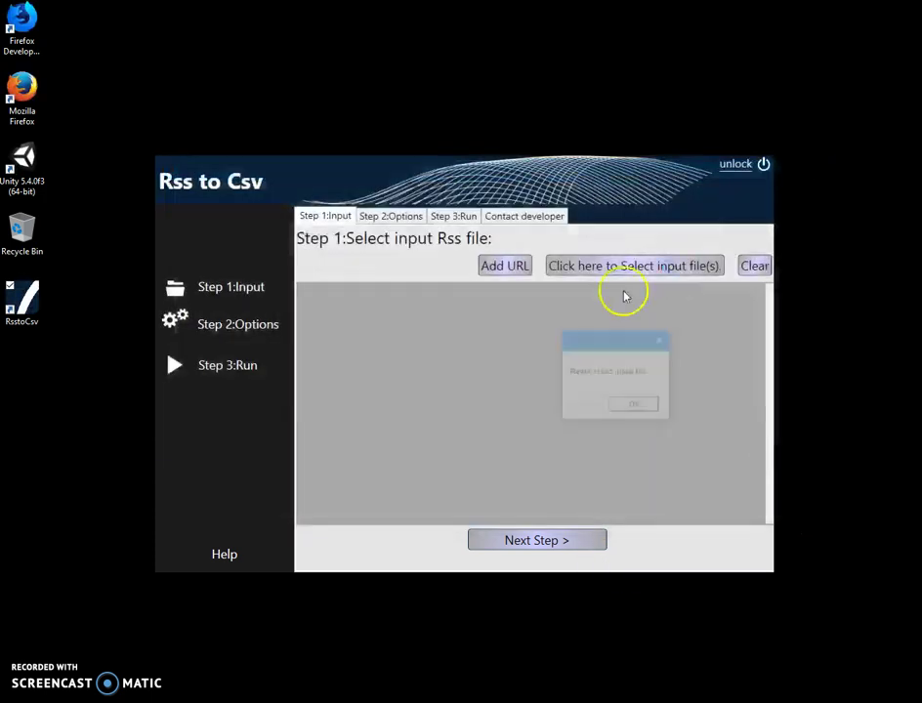
{"action": "left_click", "coordinate": [639, 408]}
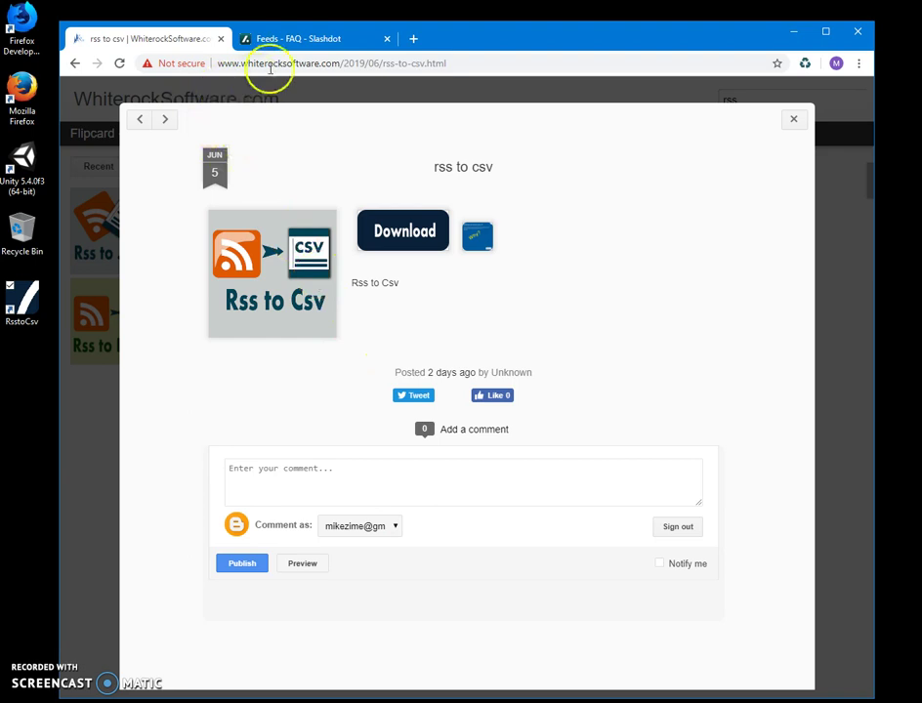
Copy Slashdot's RSS 1.0 feed link, add it as the input URL, and continue
{"action": "left_click", "coordinate": [281, 38]}
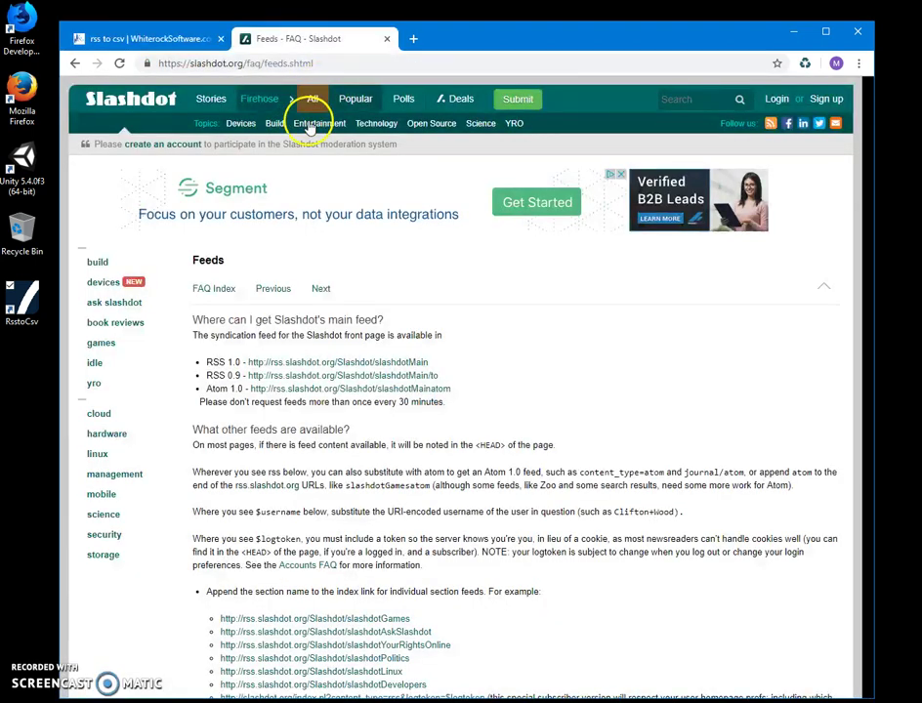
{"action": "right_click", "coordinate": [308, 367]}
{"action": "left_click", "coordinate": [403, 447]}
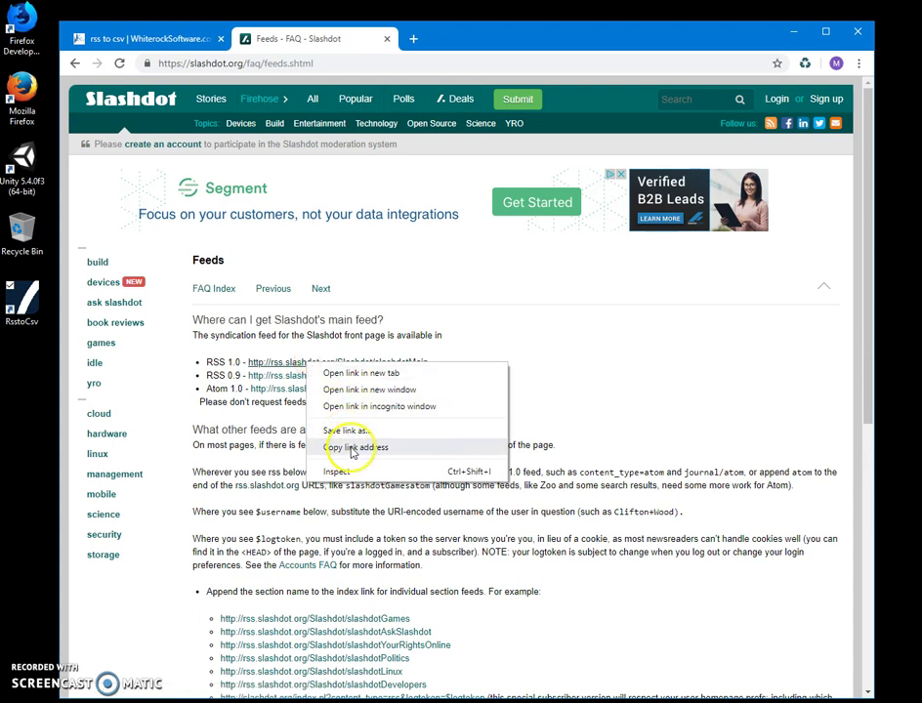
{"action": "left_click", "coordinate": [795, 32]}
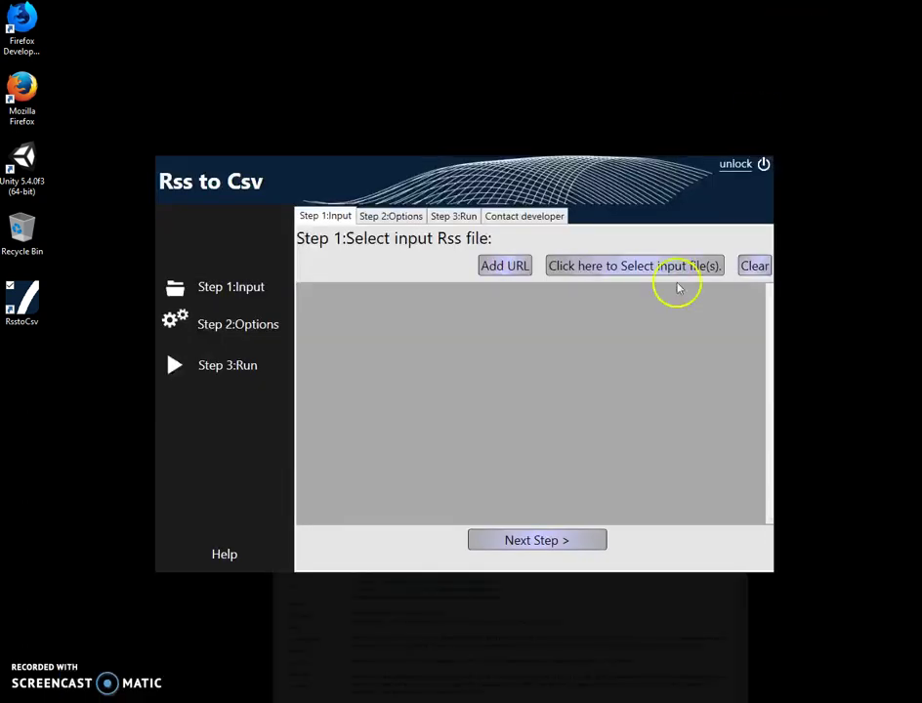
{"action": "left_click", "coordinate": [503, 267]}
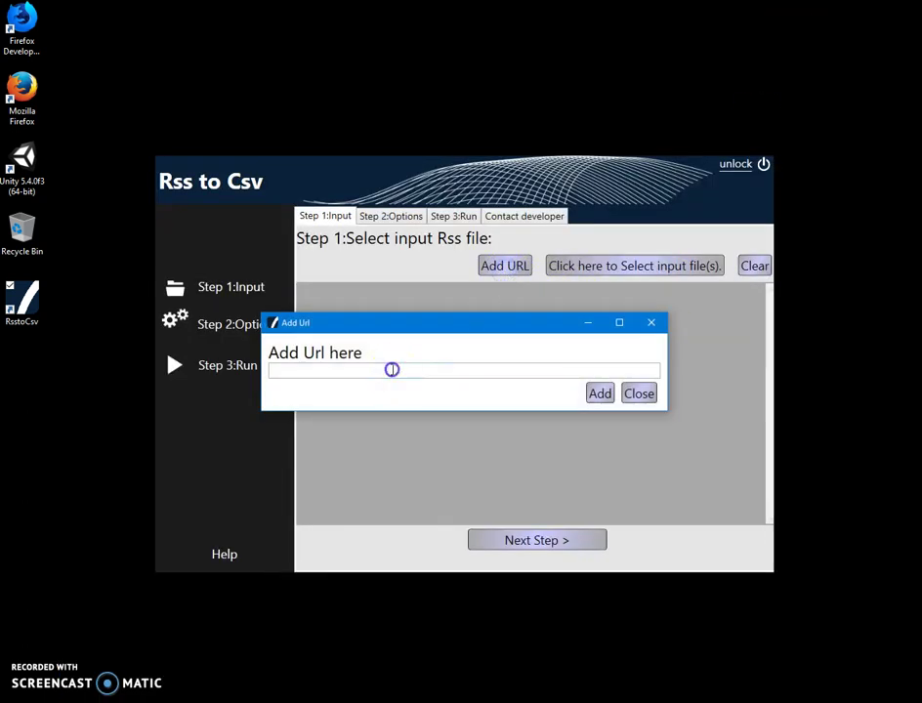
{"action": "right_click", "coordinate": [390, 371]}
{"action": "left_click", "coordinate": [372, 407]}
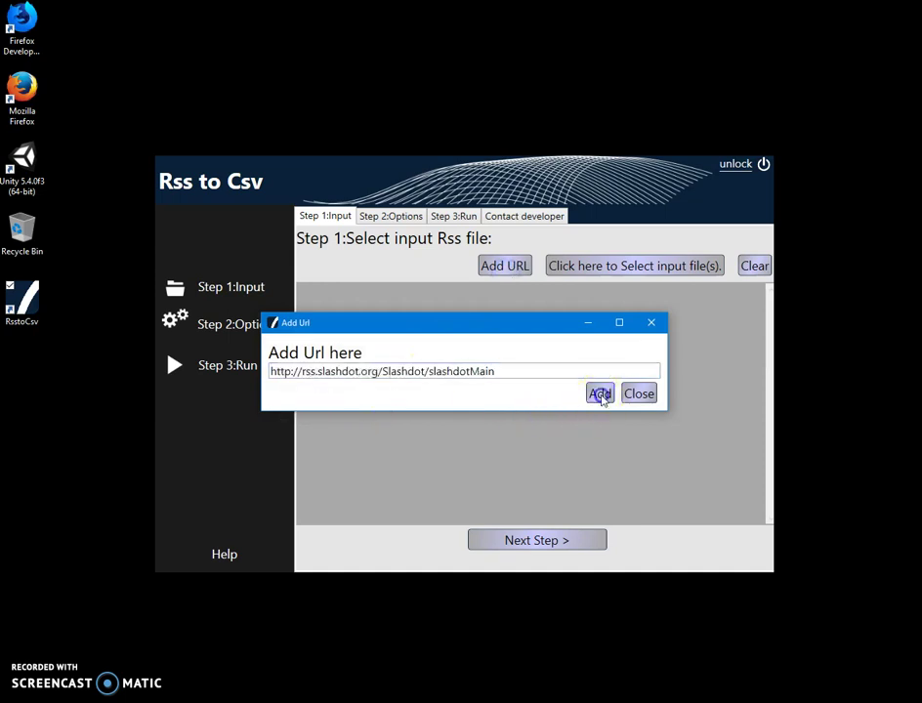
{"action": "left_click", "coordinate": [600, 394]}
{"action": "left_click", "coordinate": [566, 539]}
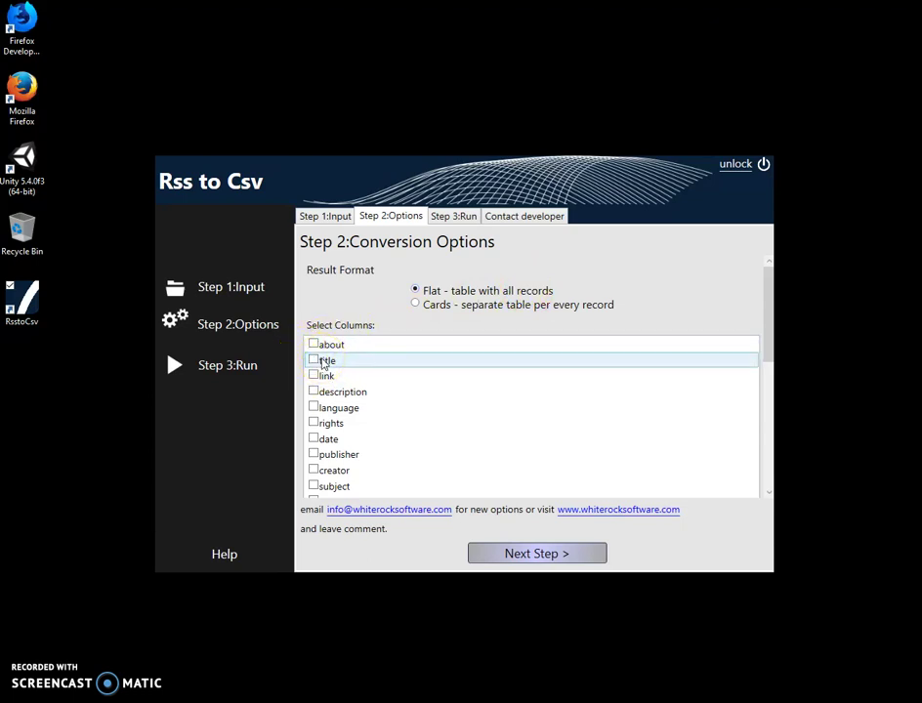
Keep the Flat table format and tick only the title and description columns
{"action": "left_click", "coordinate": [322, 363]}
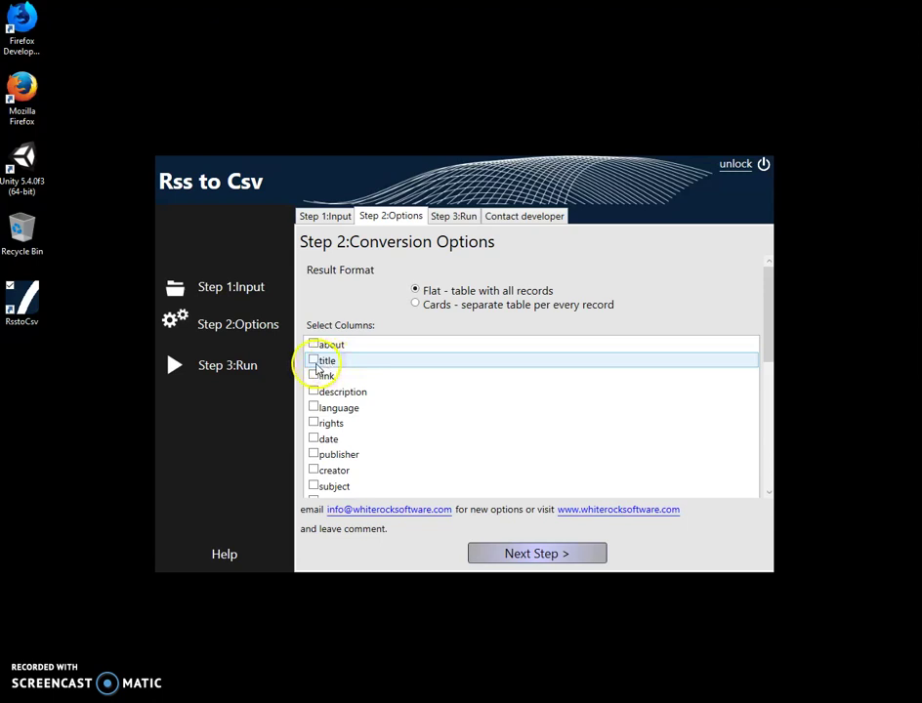
{"action": "left_click", "coordinate": [316, 366]}
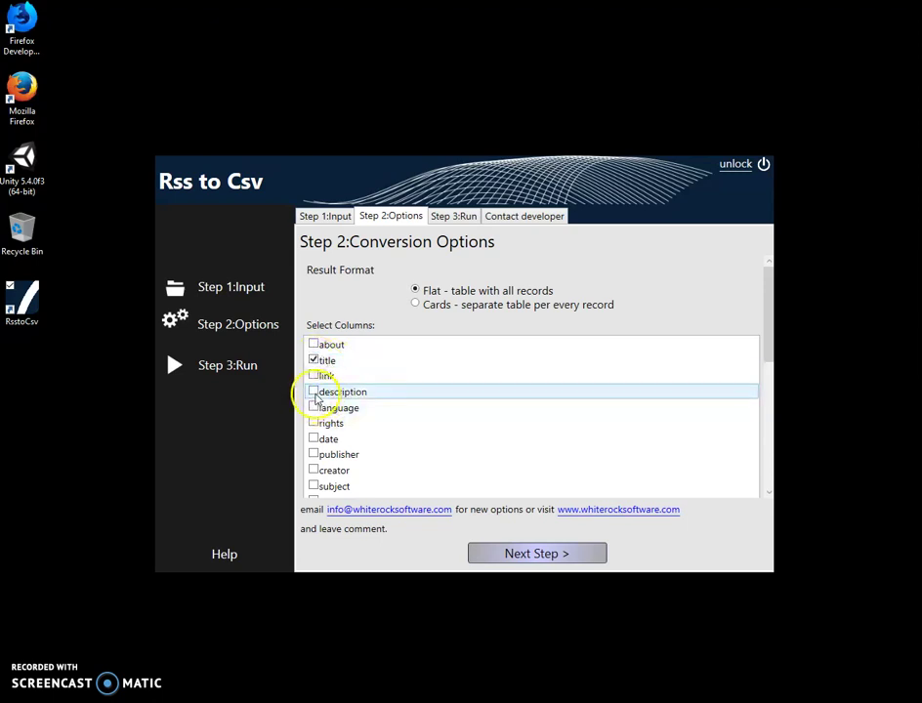
{"action": "left_click", "coordinate": [315, 395]}
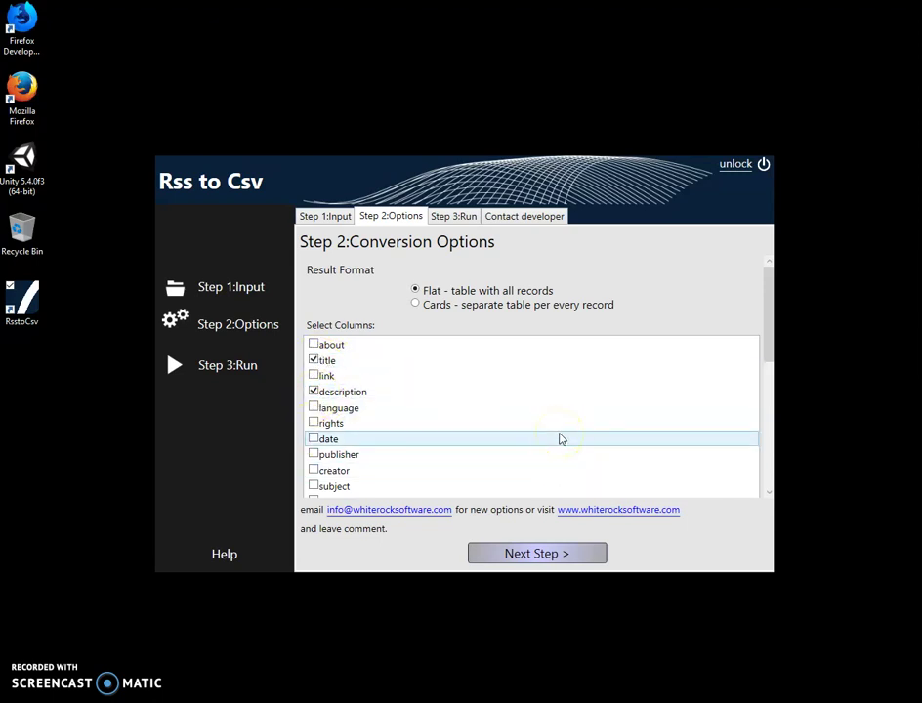
{"action": "left_click", "coordinate": [571, 557]}
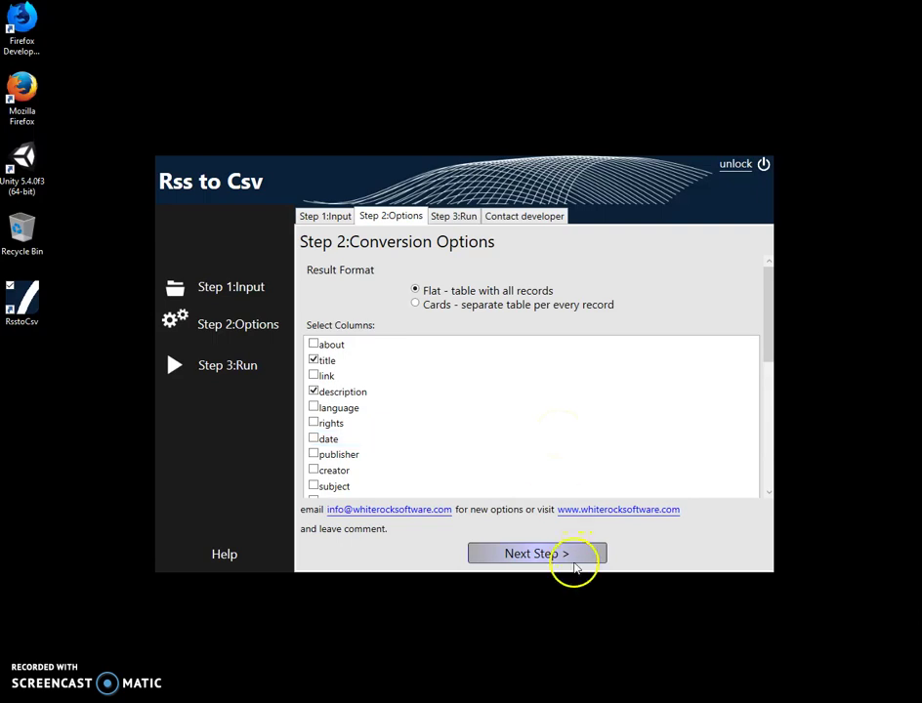
{"action": "left_click", "coordinate": [575, 525]}
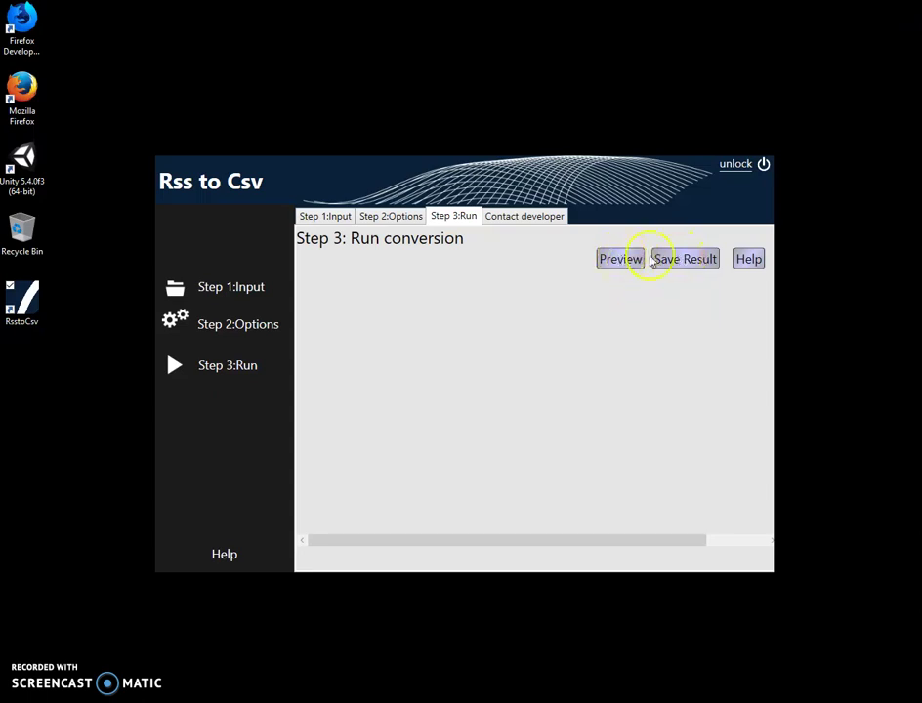
{"action": "left_click", "coordinate": [687, 260]}
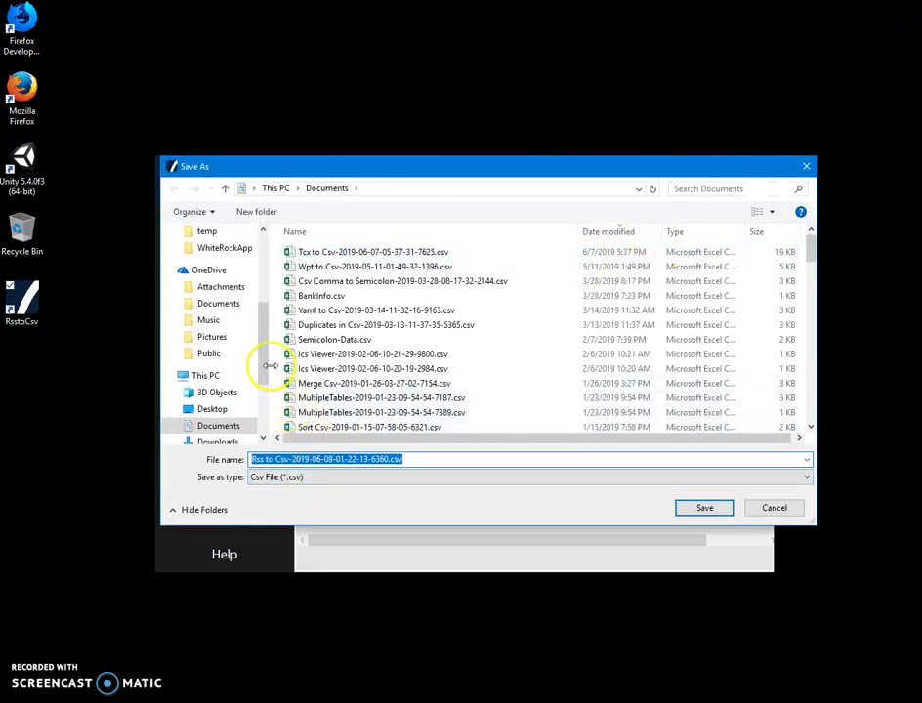
{"action": "left_click_drag", "start_coordinate": [263, 368], "coordinate": [265, 364]}
{"action": "scroll", "coordinate": [265, 364], "scroll_direction": "up", "scroll_amount": 3}
{"action": "left_click", "coordinate": [226, 301]}
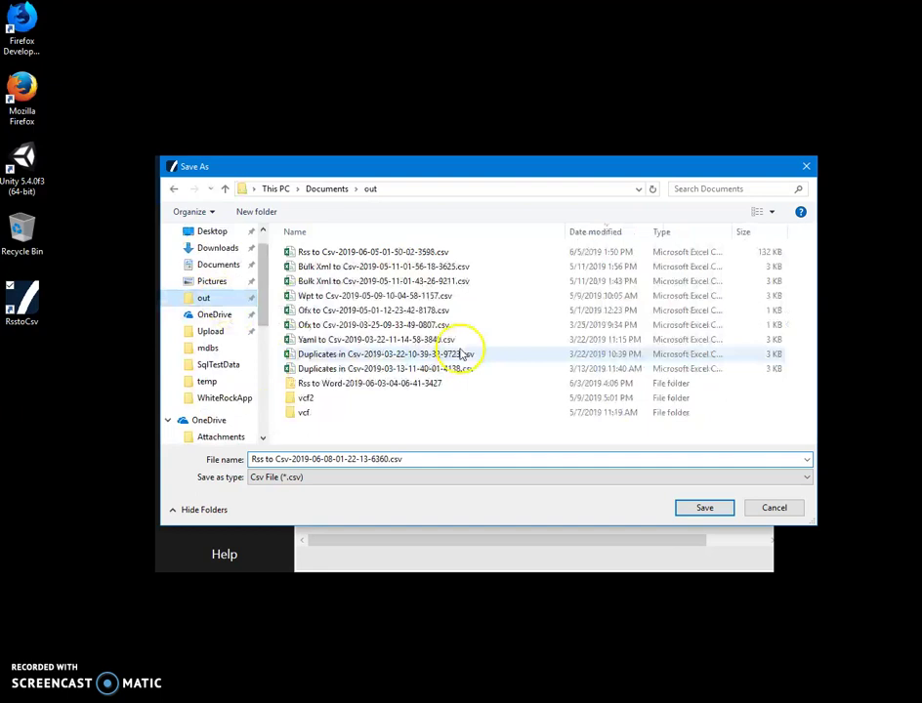
{"action": "left_click_drag", "start_coordinate": [426, 459], "coordinate": [235, 459]}
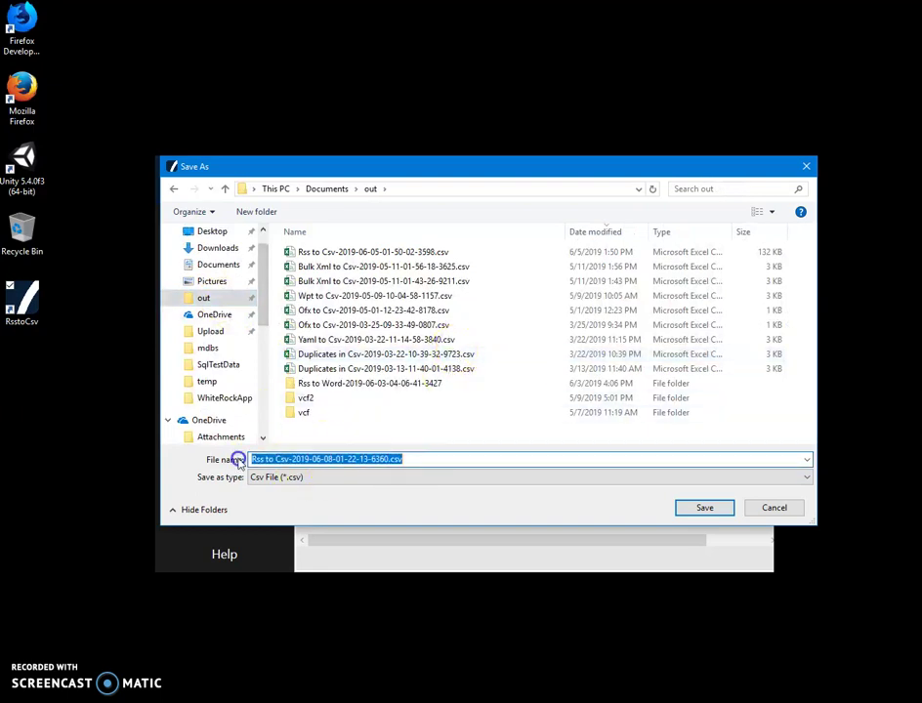
{"action": "left_click", "coordinate": [704, 507]}
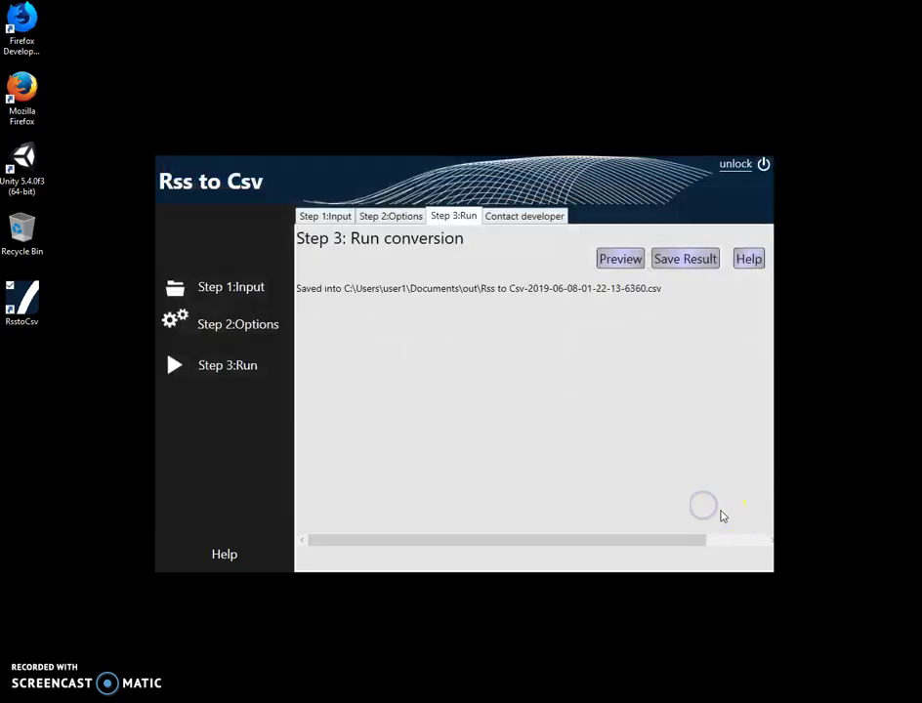
Open the saved CSV from the out folder in Excel
{"action": "key", "text": "alt+Tab"}
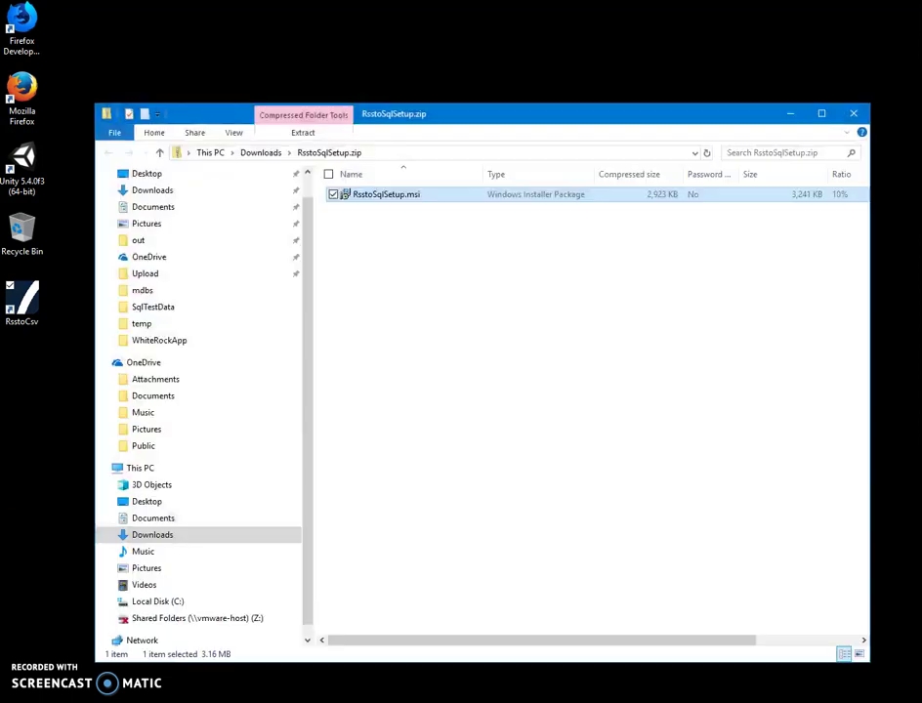
{"action": "left_click", "coordinate": [145, 240]}
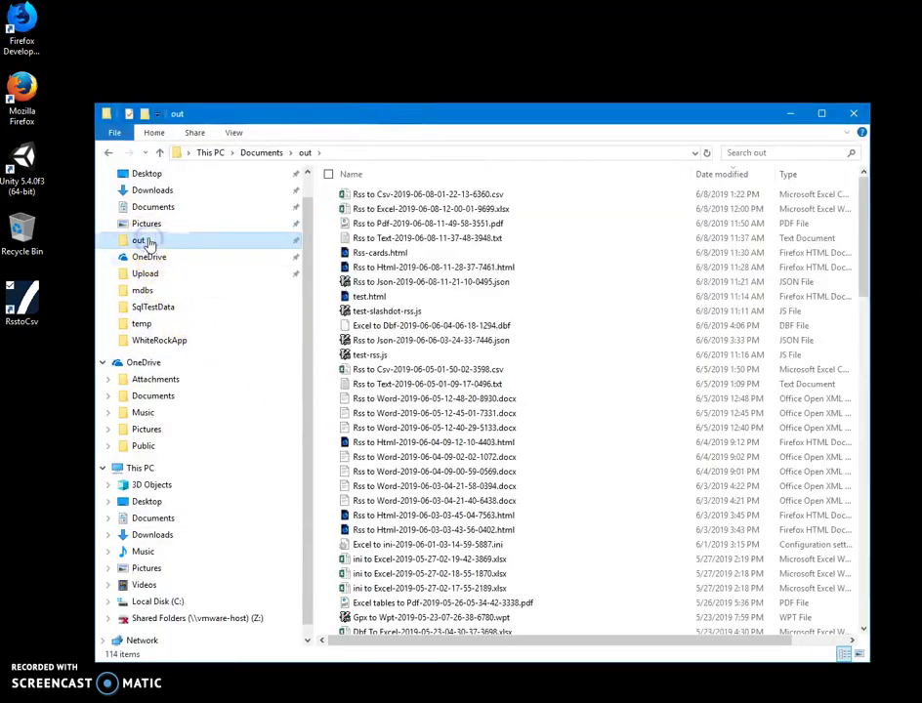
{"action": "left_click", "coordinate": [404, 195]}
{"action": "double_click", "coordinate": [403, 196]}
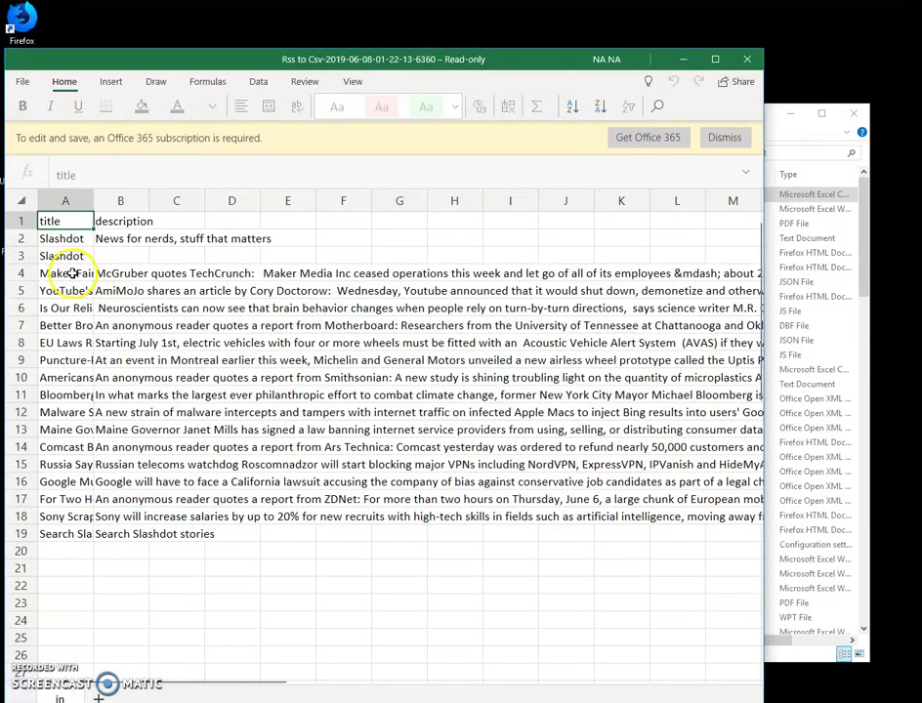
Inspect the title and description headings in A1 and B1 and the first story titles
{"action": "left_click", "coordinate": [73, 274]}
{"action": "left_click", "coordinate": [68, 252]}
{"action": "left_click", "coordinate": [74, 220]}
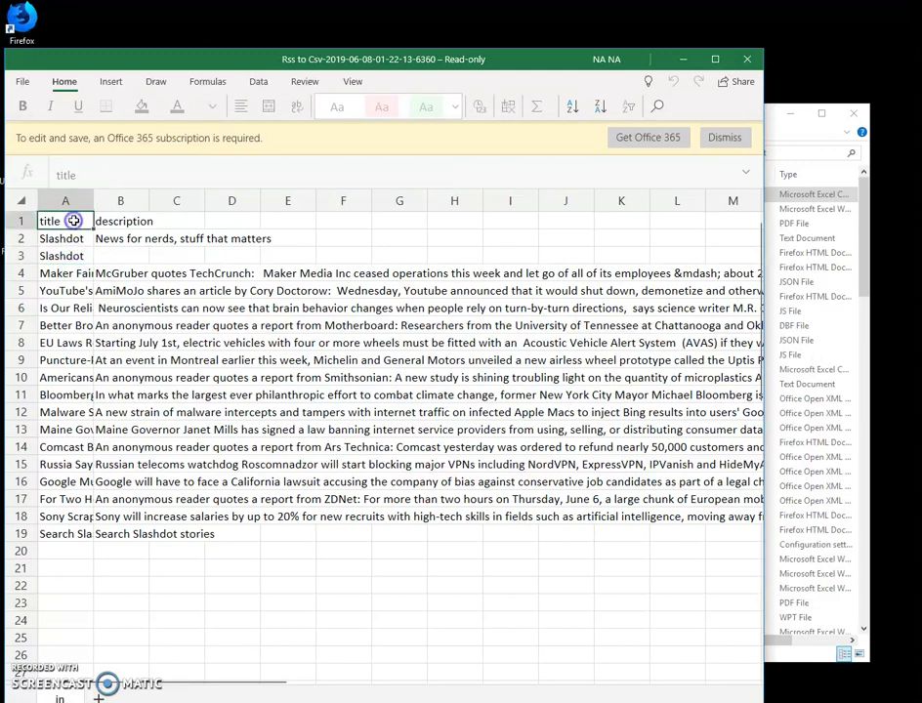
{"action": "left_click", "coordinate": [128, 220]}
{"action": "key", "text": "Left"}
{"action": "left_click", "coordinate": [124, 222]}
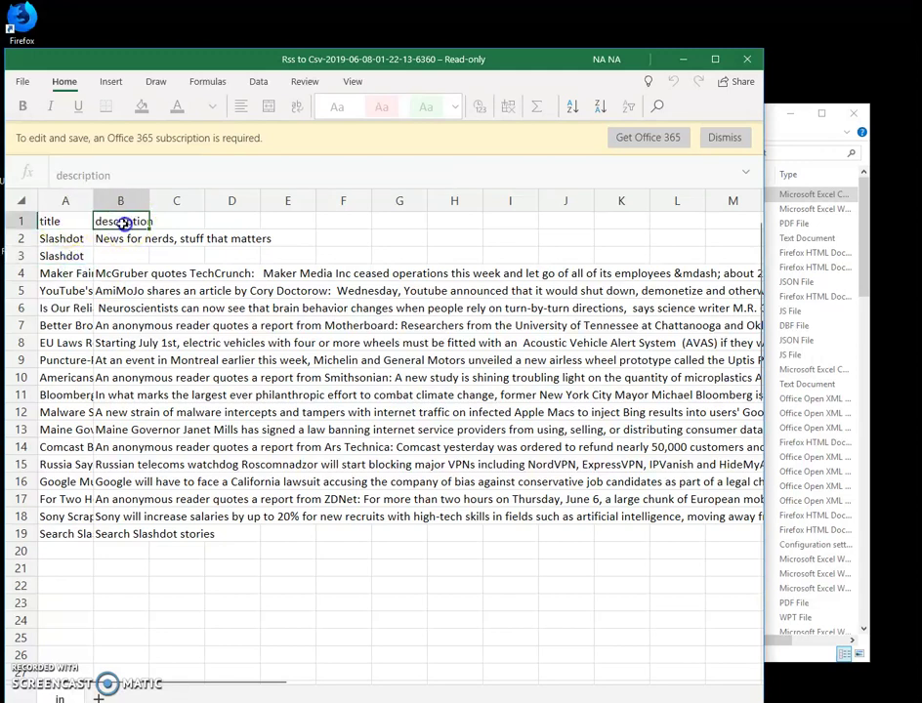
{"action": "left_click", "coordinate": [60, 274]}
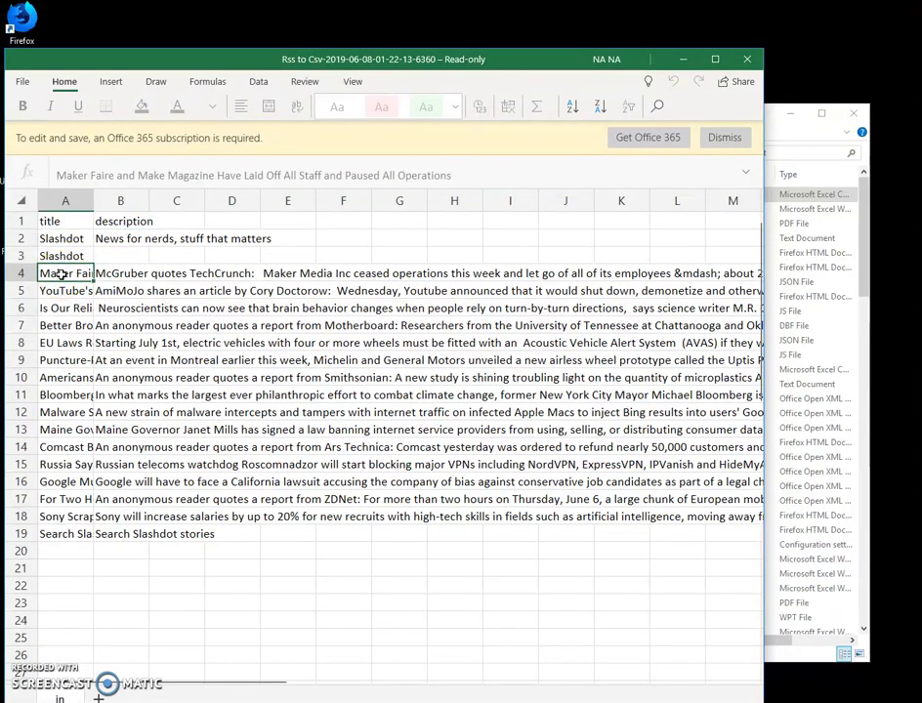
{"action": "left_click", "coordinate": [112, 275]}
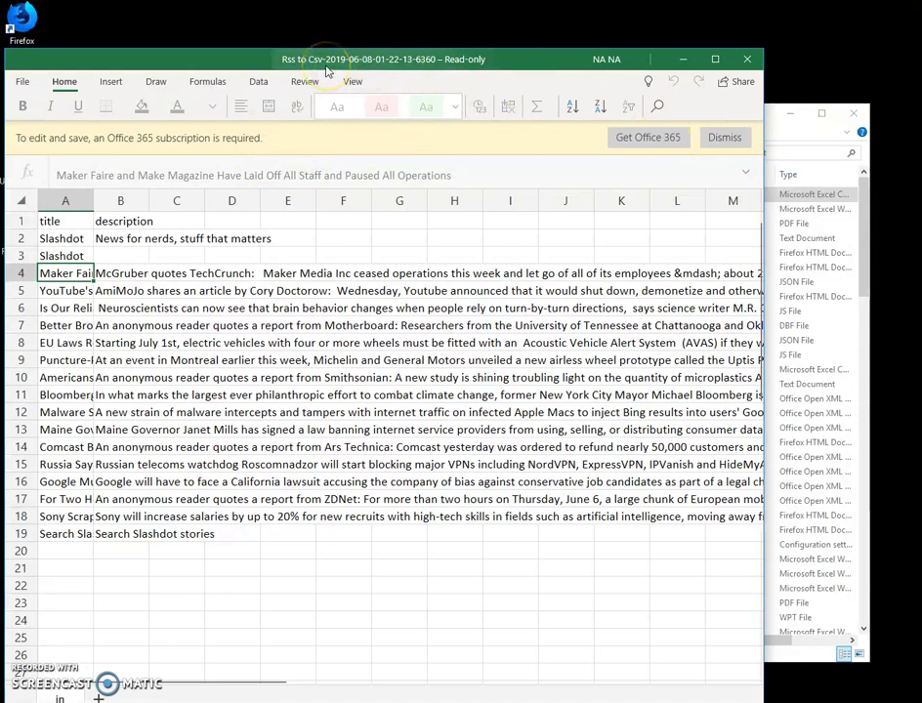
Dismiss the Office 365 notice, check more story titles, and close Excel
{"action": "left_click", "coordinate": [724, 137]}
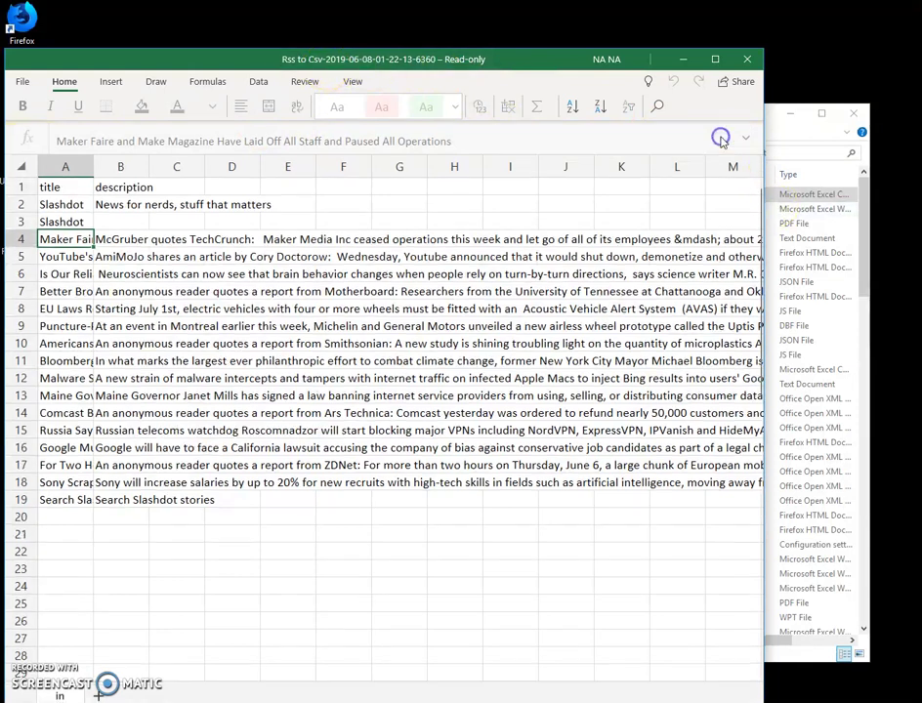
{"action": "left_click", "coordinate": [66, 262]}
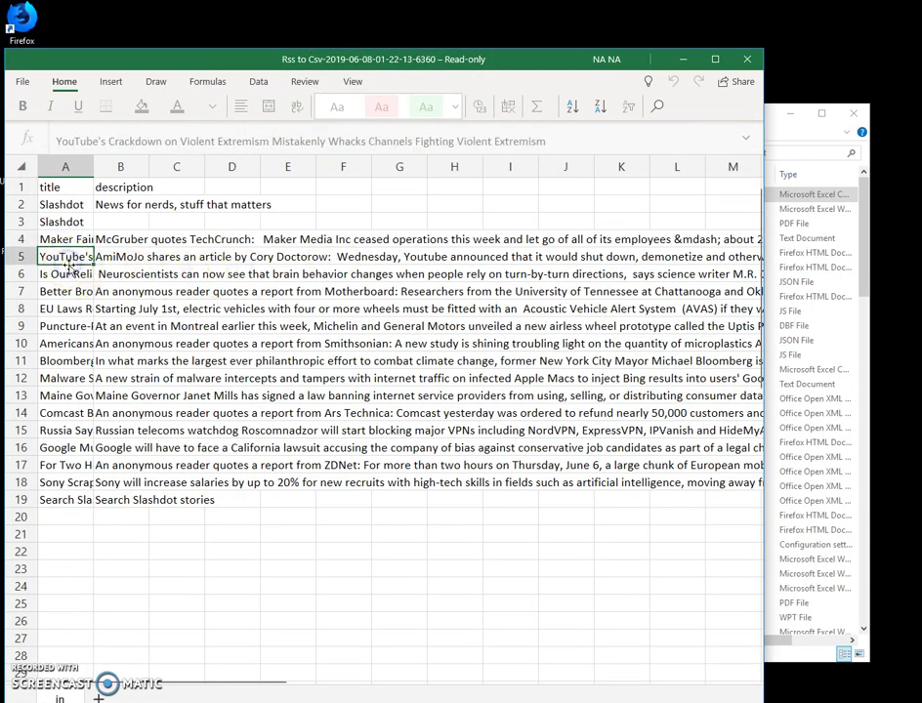
{"action": "key", "text": "Right"}
{"action": "left_click", "coordinate": [66, 273]}
{"action": "key", "text": "Down"}
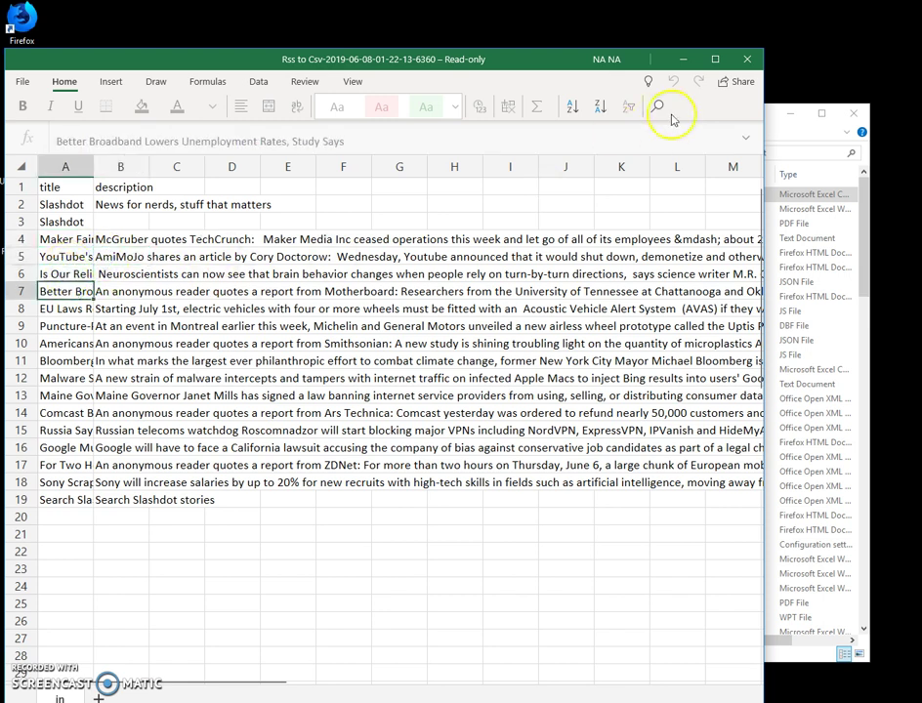
{"action": "left_click", "coordinate": [757, 58]}
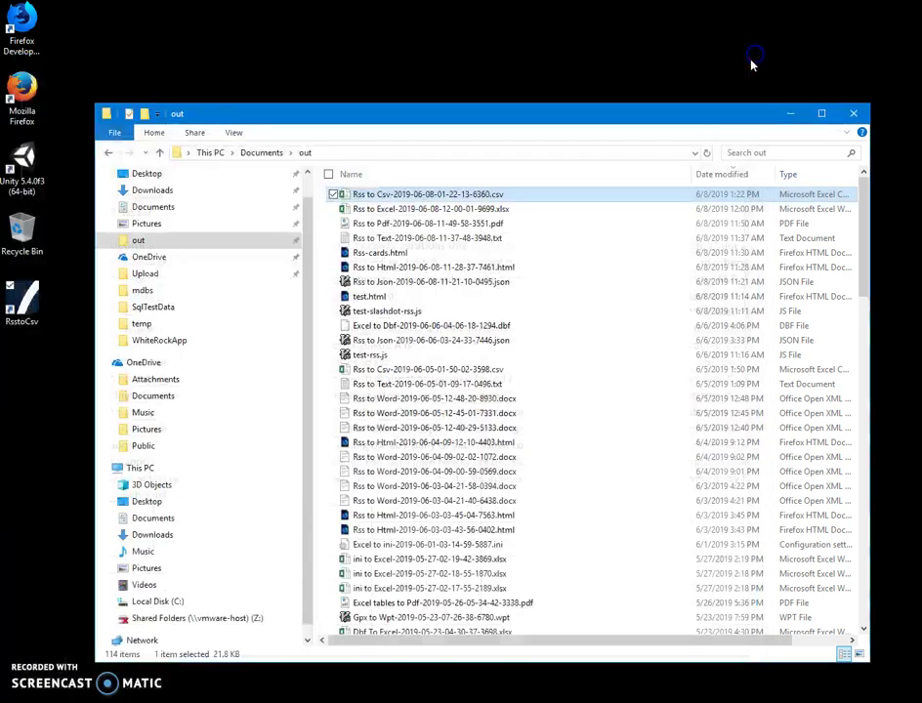
{"action": "right_click", "coordinate": [445, 199]}
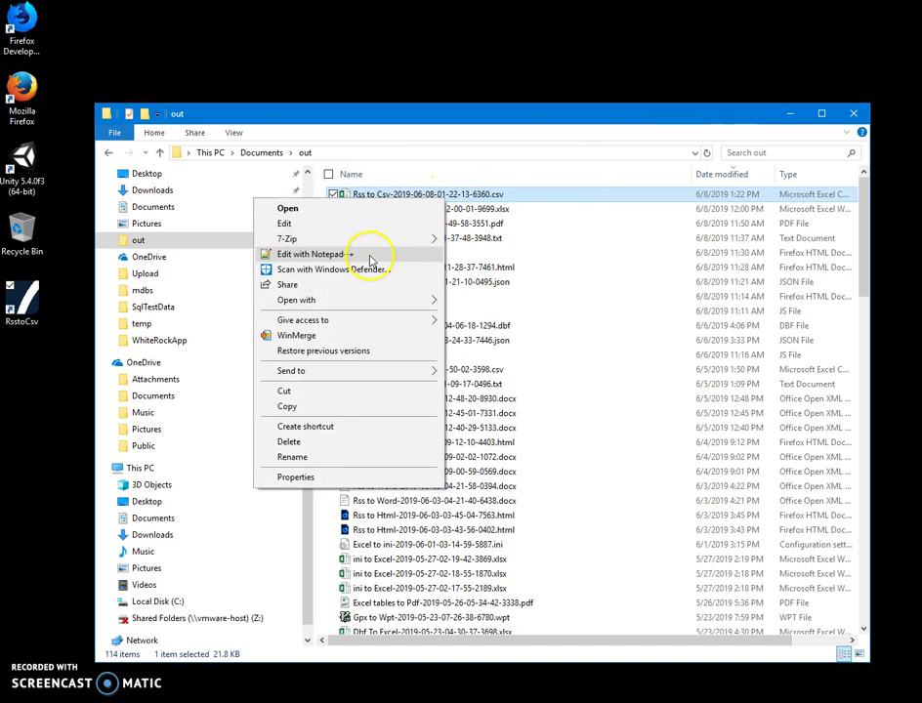
Open the CSV in Notepad, widen the window, and select title and description text to inspect
{"action": "left_click", "coordinate": [366, 224]}
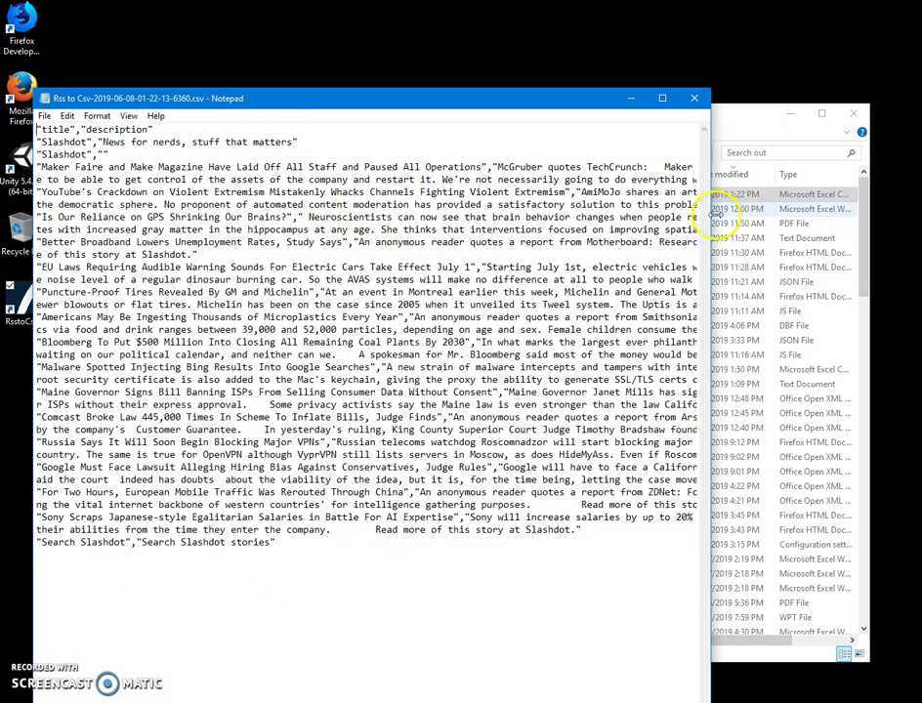
{"action": "left_click_drag", "start_coordinate": [710, 215], "coordinate": [867, 215]}
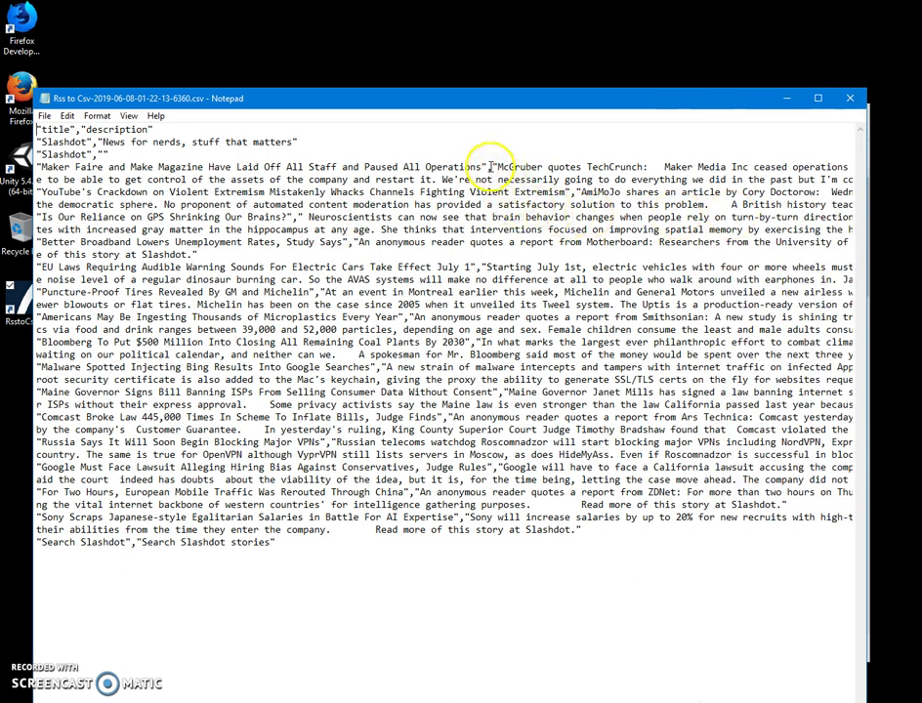
{"action": "left_click_drag", "start_coordinate": [487, 168], "coordinate": [39, 168]}
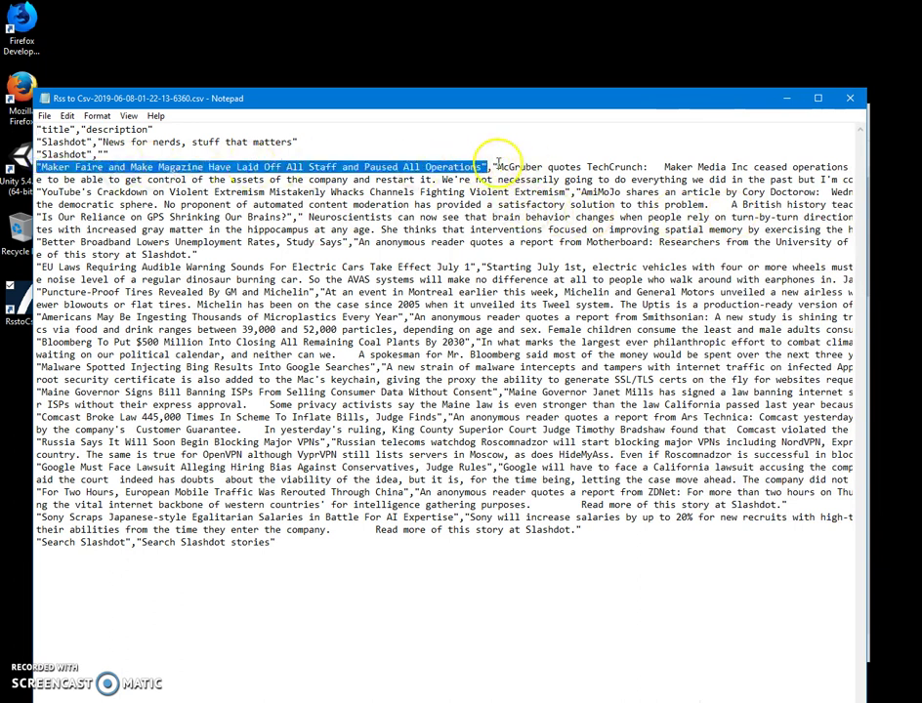
{"action": "left_click_drag", "start_coordinate": [493, 167], "coordinate": [784, 166]}
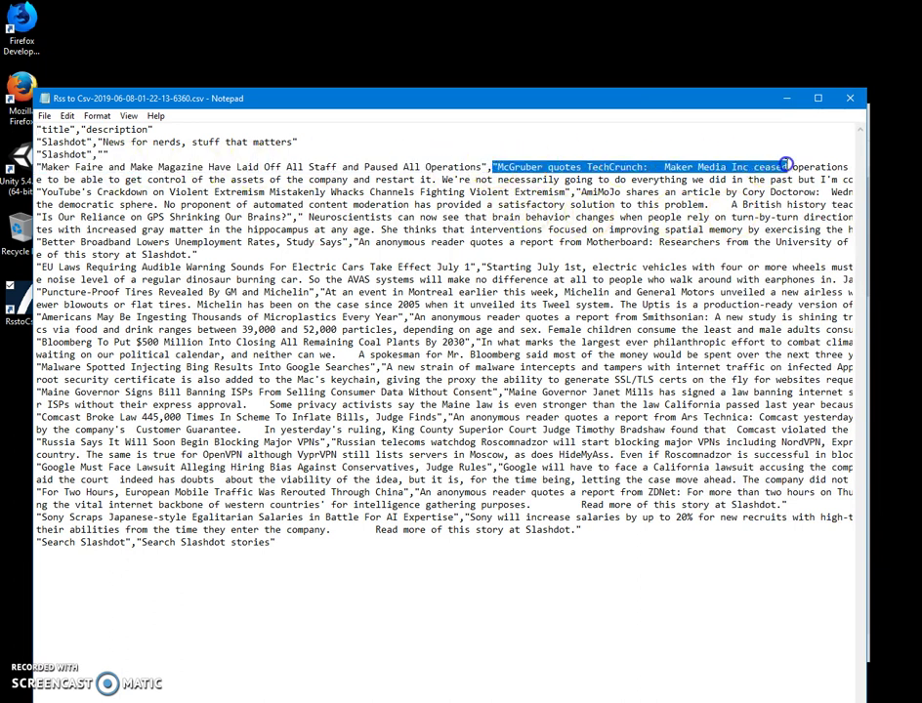
{"action": "left_click", "coordinate": [121, 168]}
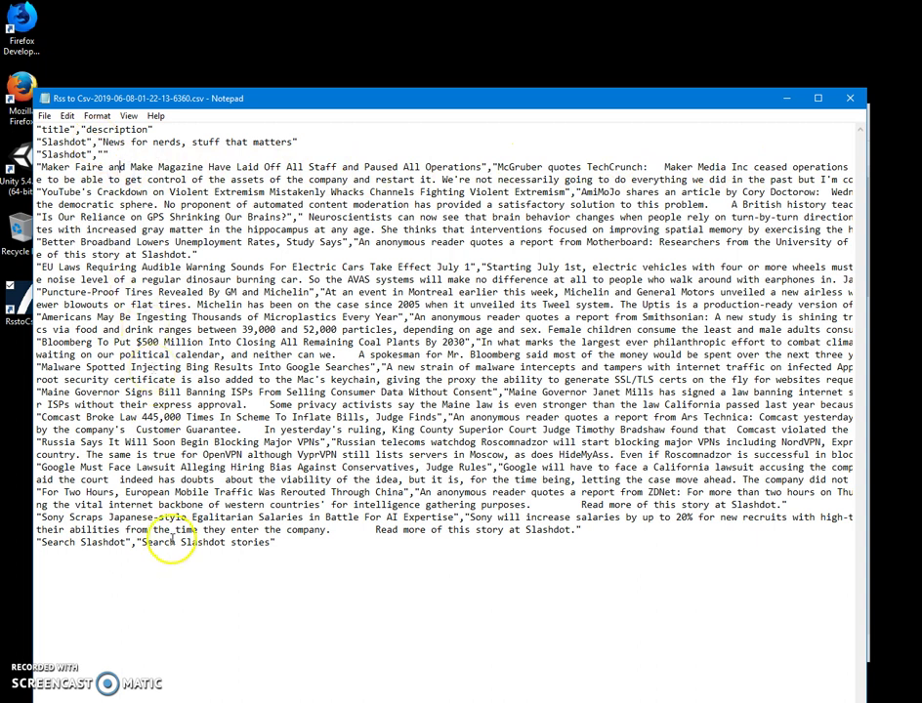
{"action": "left_click_drag", "start_coordinate": [293, 544], "coordinate": [58, 130]}
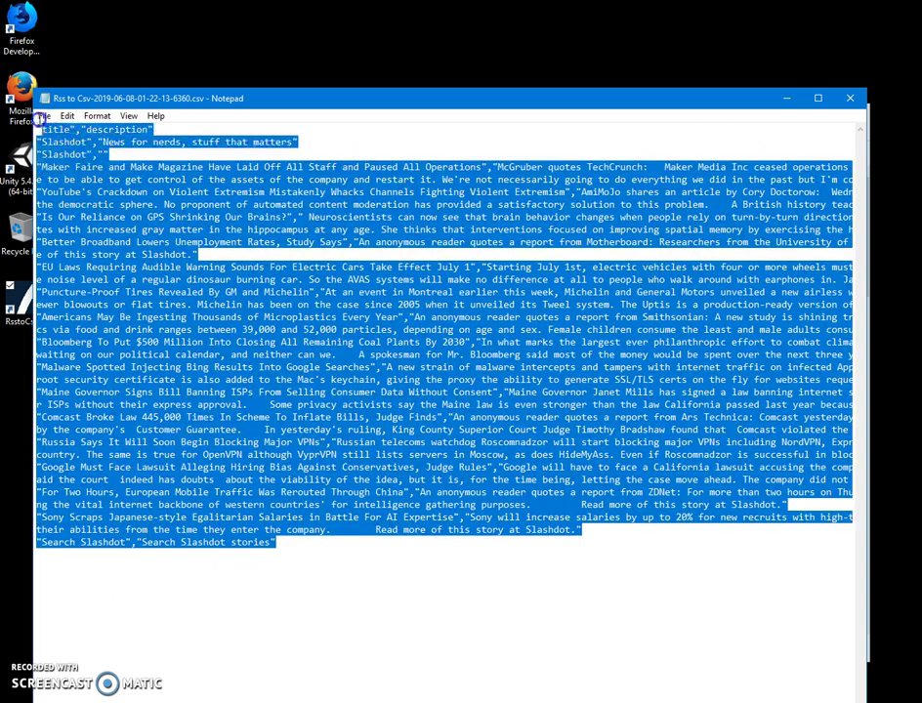
{"action": "left_click", "coordinate": [166, 167]}
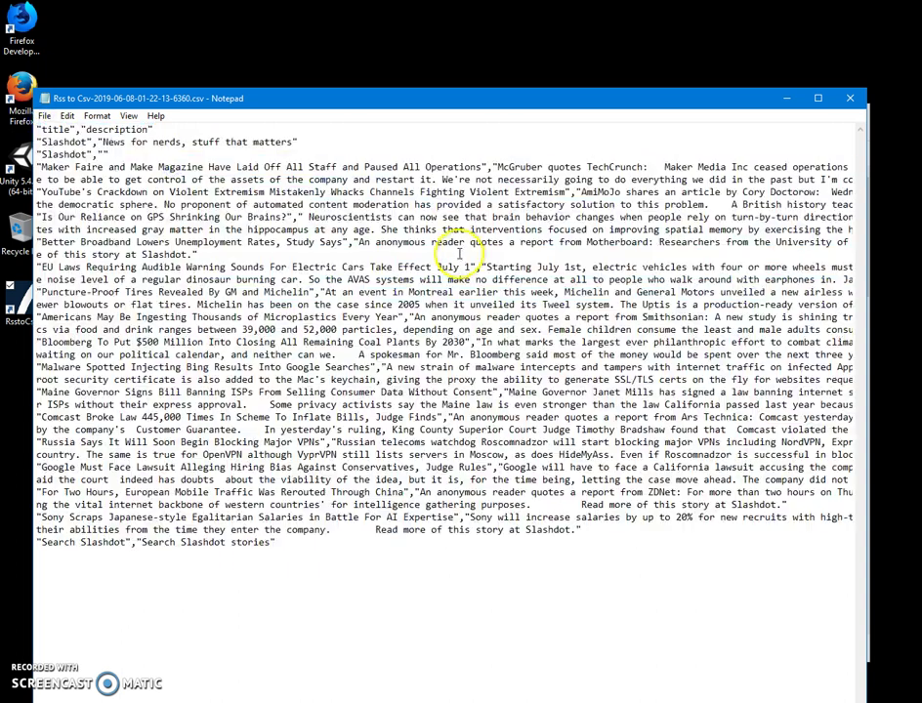
Close Notepad and the Documents\out folder window
{"action": "left_click", "coordinate": [849, 98]}
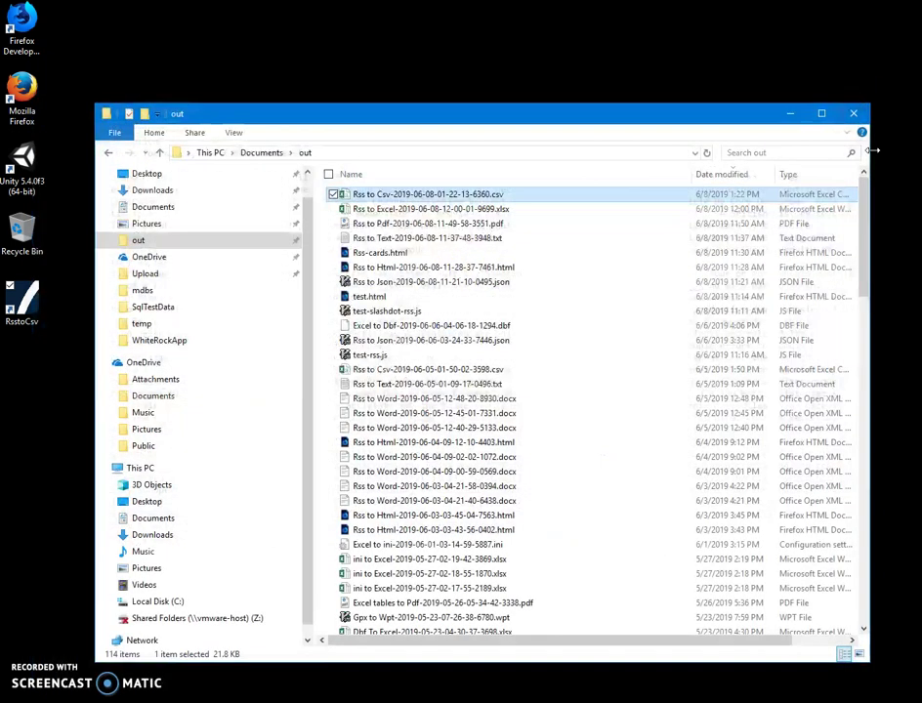
{"action": "left_click", "coordinate": [858, 115]}
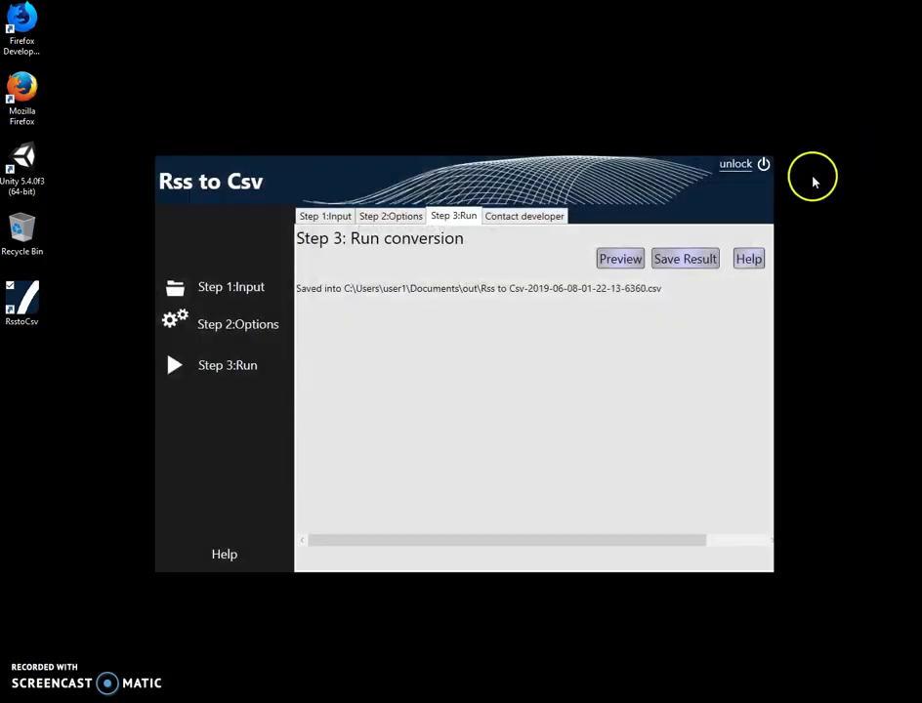